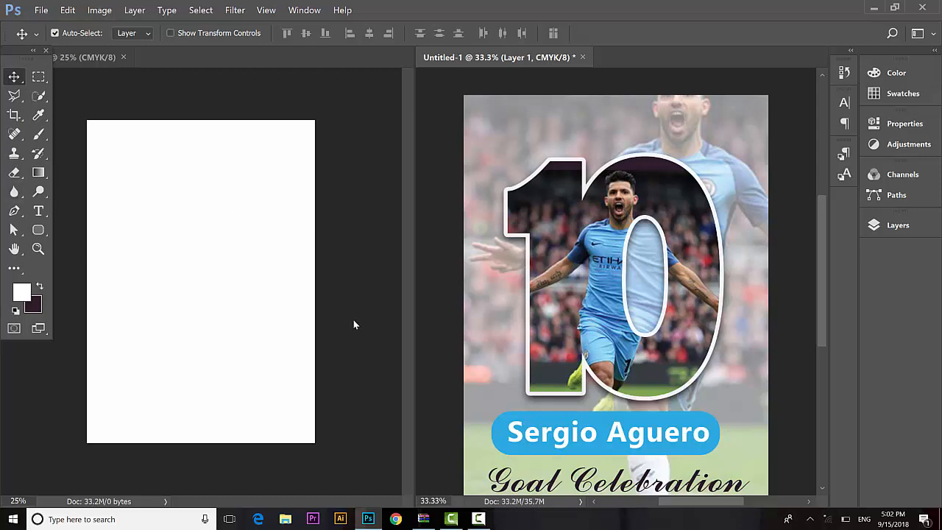
left_click(115, 176)
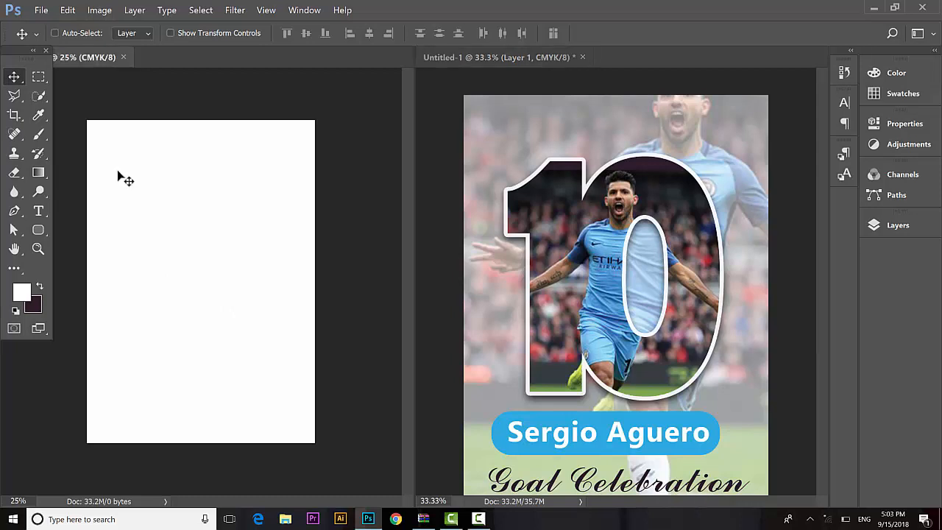
key("ctrl+plus")
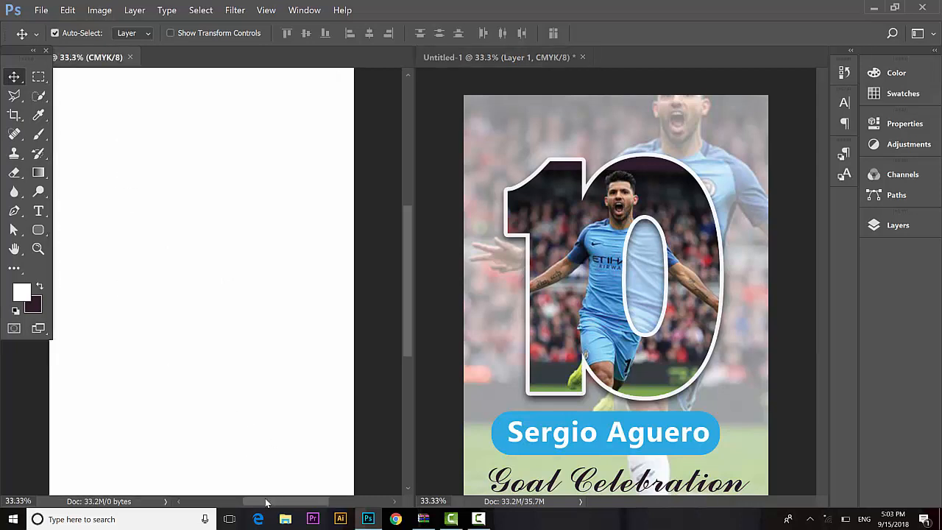
mouse_move(266, 502)
left_mouse_down()
mouse_move(255, 503)
mouse_move(265, 502)
left_mouse_up()
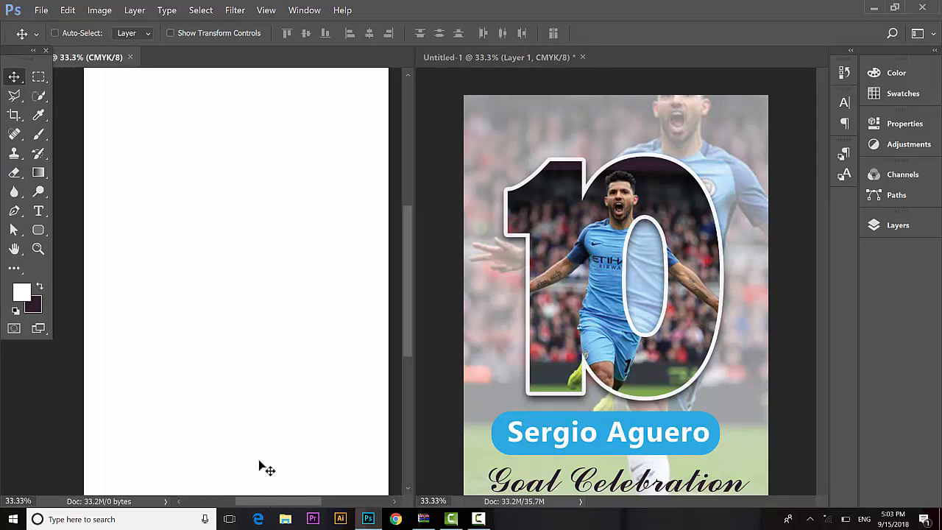
key("ctrl+minus")
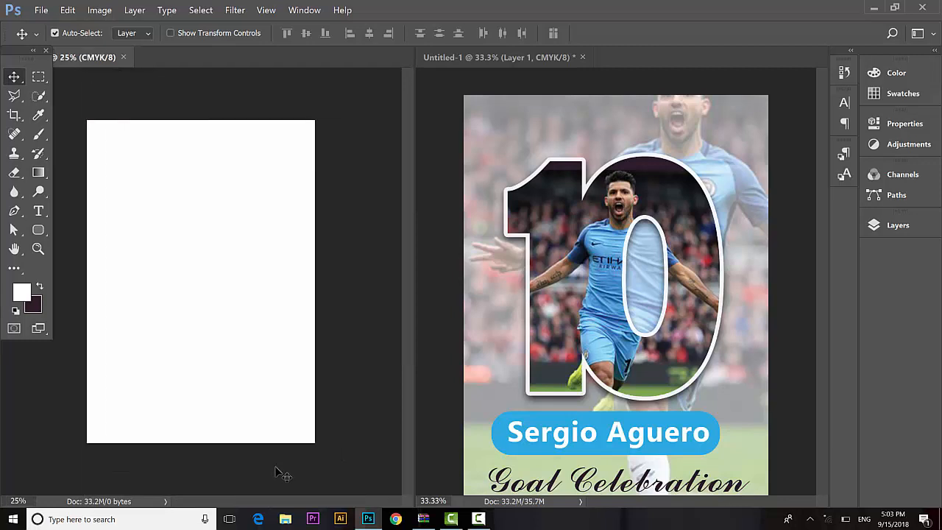
scroll(184, 245, "up", 2)
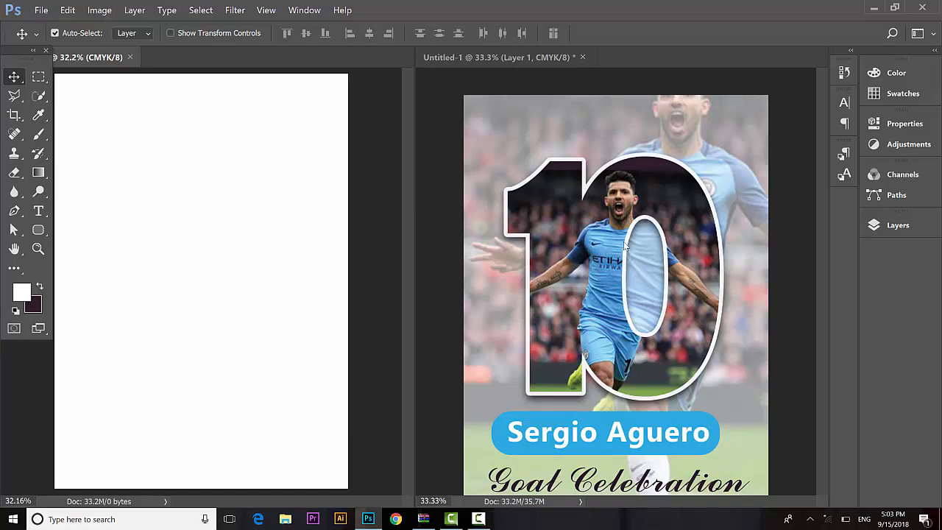
left_click(40, 10)
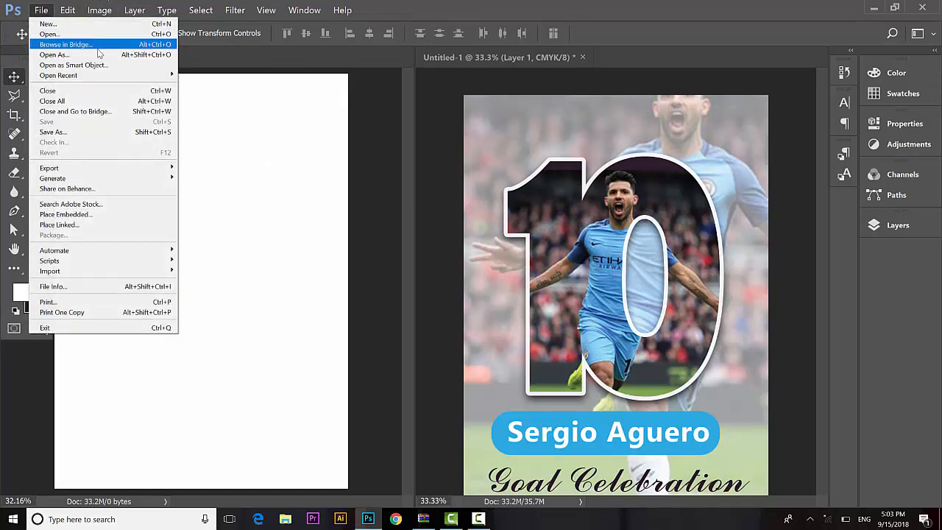
left_click(157, 200)
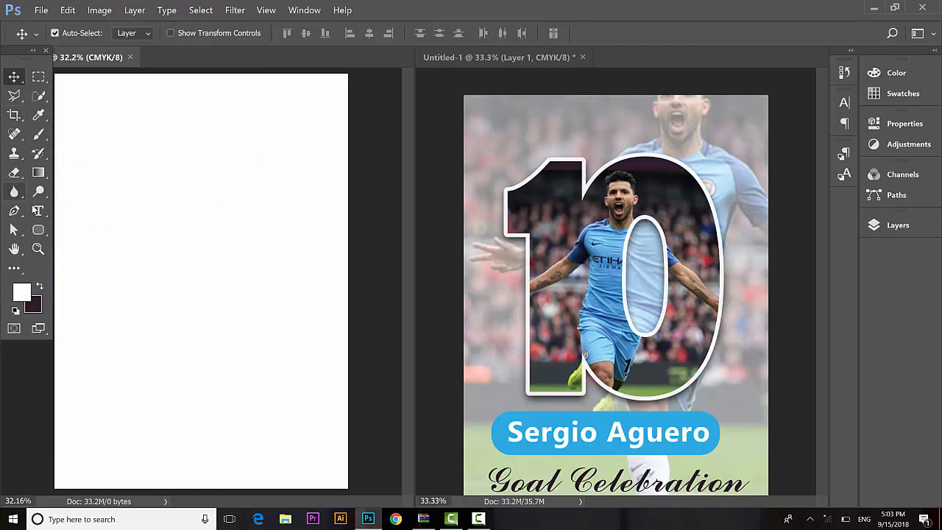
- Add the text "10" to the blank page in near-black #0f0909 at 316 pt
left_click(38, 211)
left_click(151, 271)
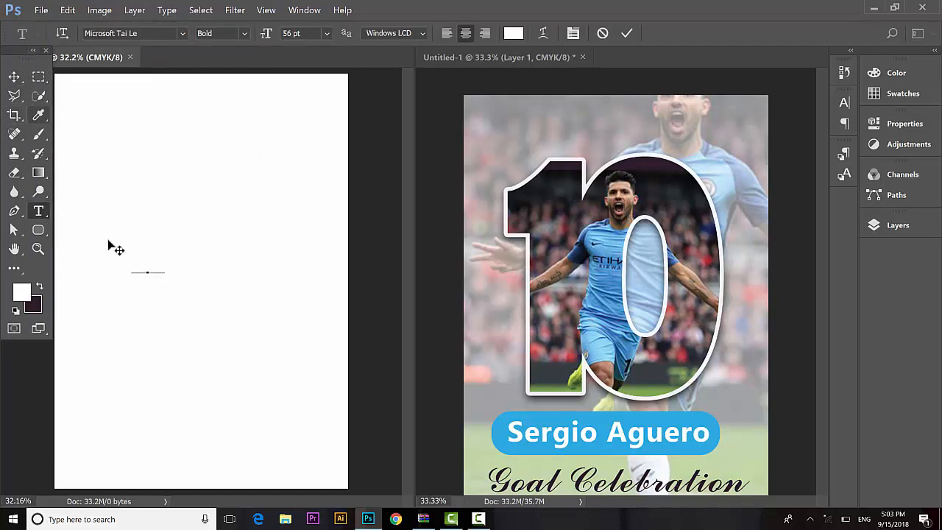
left_click_drag(162, 270, 100, 263)
left_click(512, 33)
left_click_drag(213, 279, 187, 296)
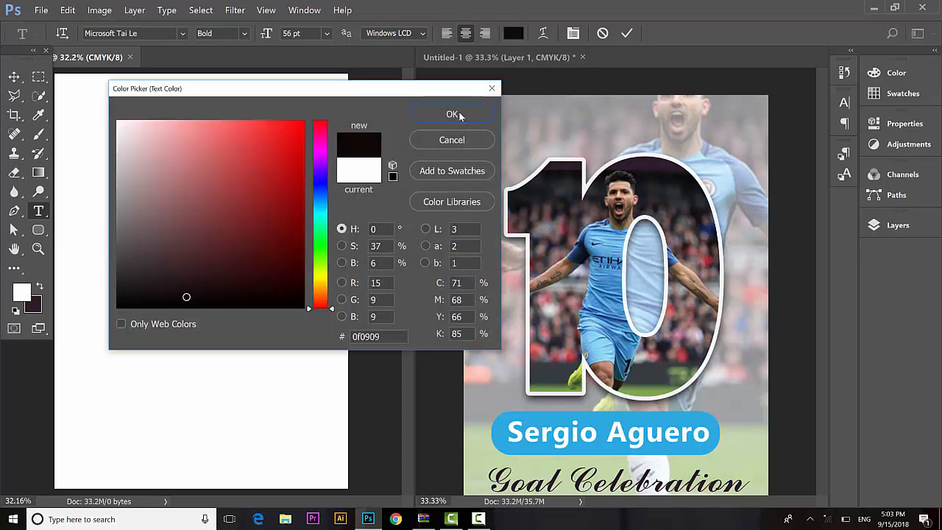
left_click(451, 114)
left_click_drag(275, 35, 460, 15)
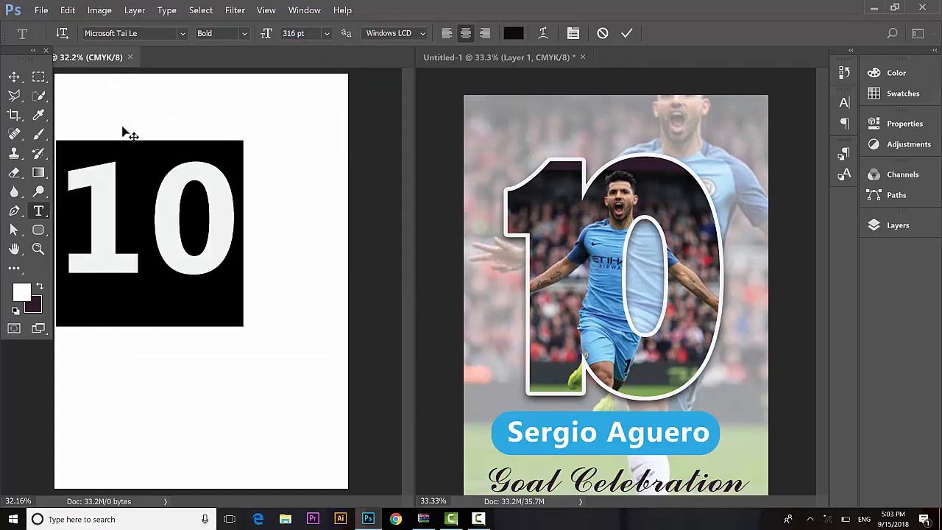
- Set the font of the "10" text to Adventurer Black SF and commit the text edit
left_click(134, 33)
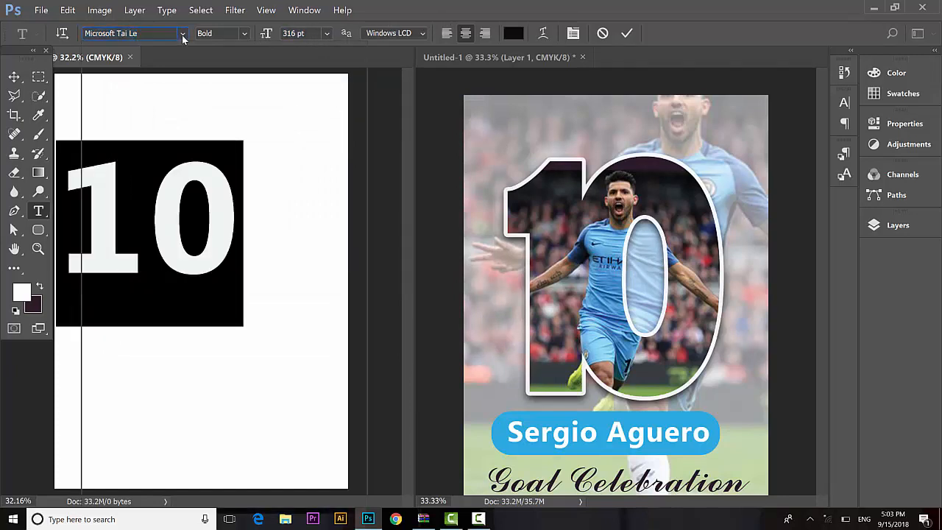
left_click(183, 34)
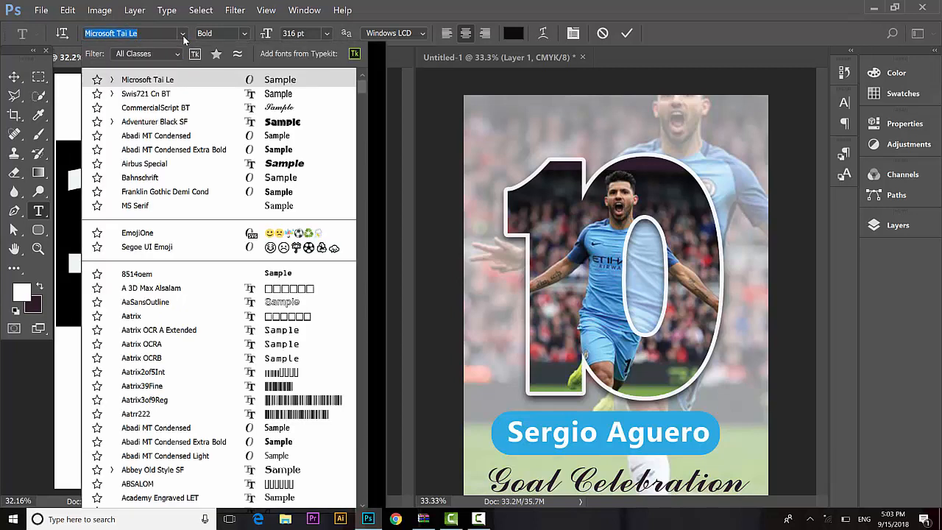
left_click(262, 123)
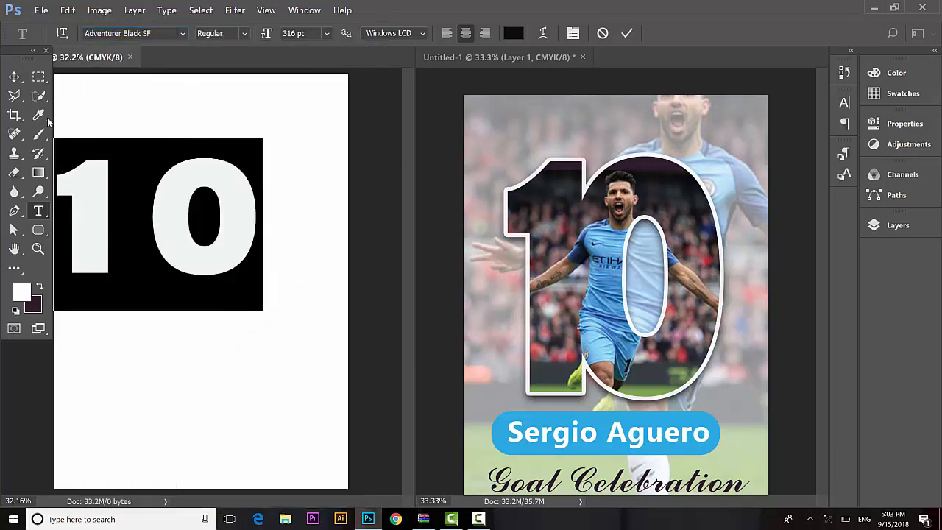
left_click(628, 34)
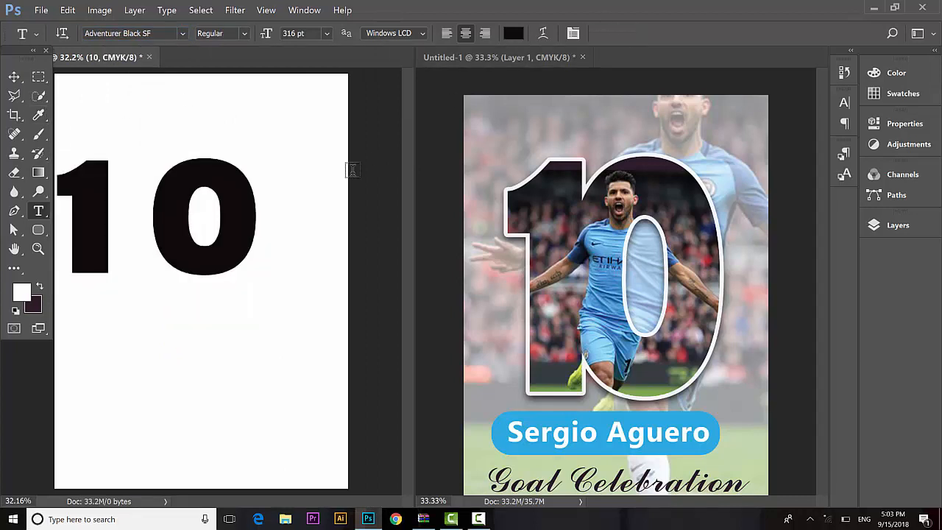
- Shift the "10" text fully onto the page and tighten the kerning between its digits until the 1 and 0 overlap
left_click(155, 209)
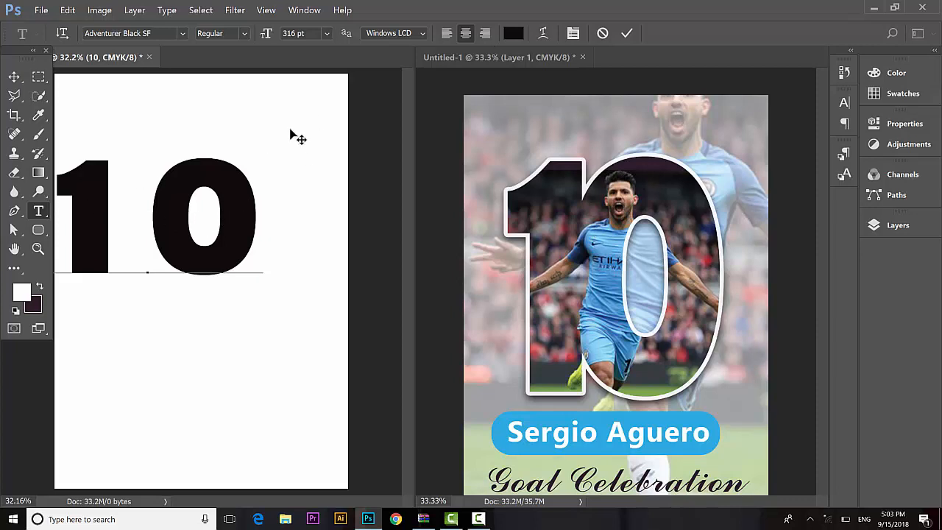
left_click_drag(292, 133, 320, 133)
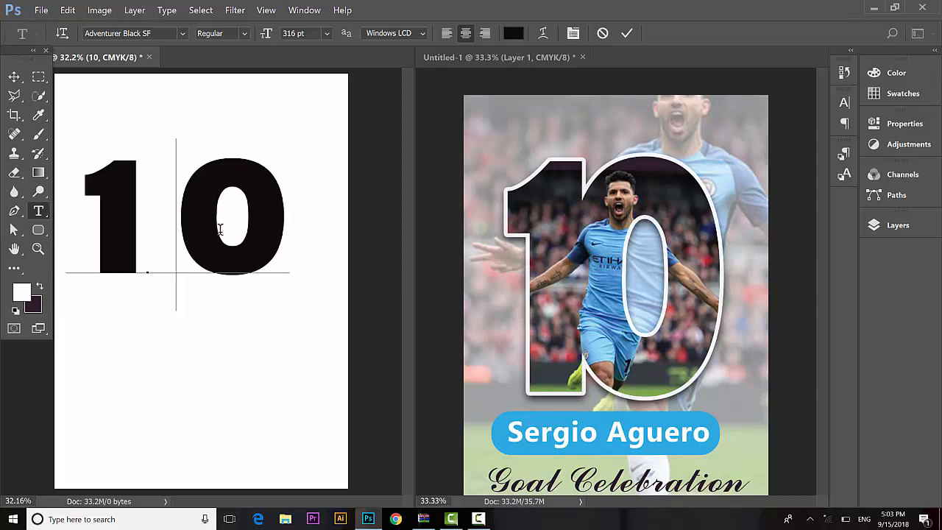
key("alt+Left")
key("alt+Left")
key("alt+Left")
key("alt+Left")
key("alt+Left")
key("alt+Left")
key("alt+Left")
key("alt+Left")
key("alt+Left")
key("alt+Left")
key("alt+Left")
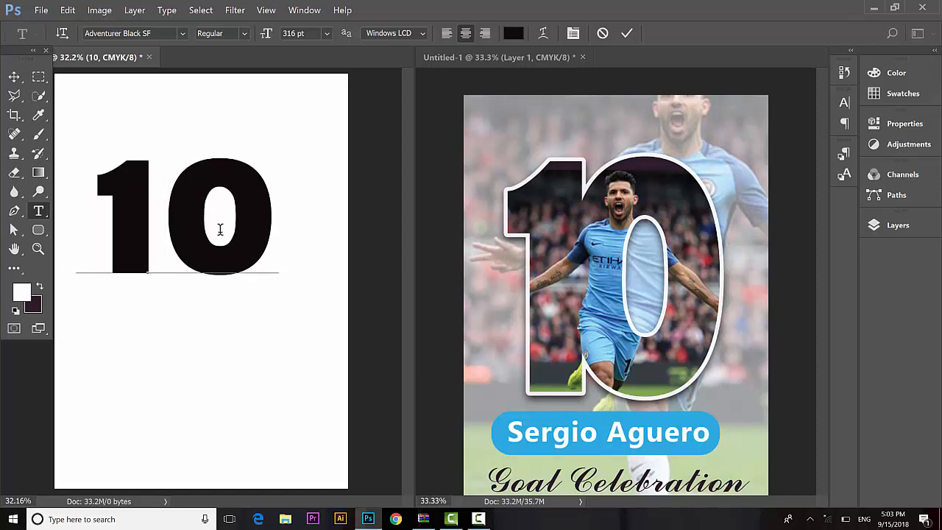
key("alt+Left")
key("alt+Left")
key("alt+Left")
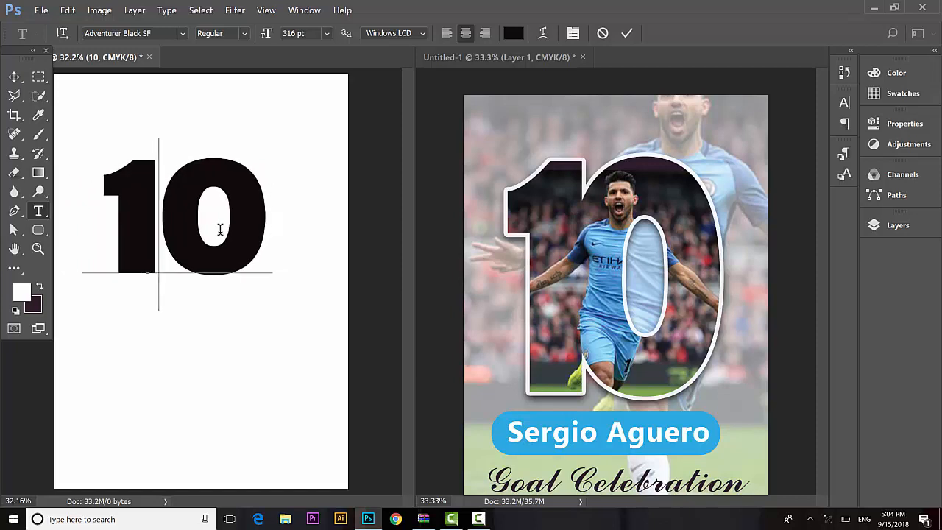
key("alt+Left")
key("alt+Left")
key("alt+Left")
key("alt+Left")
key("alt+Left")
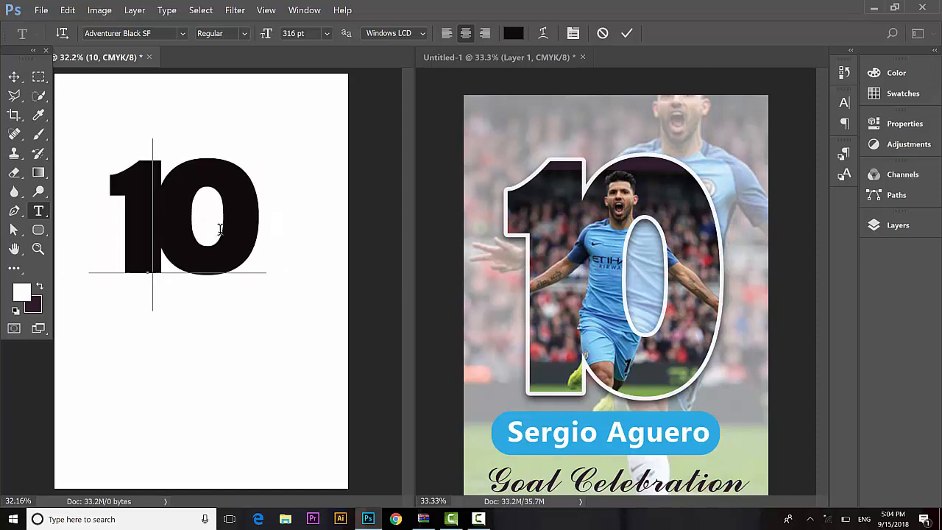
left_click(626, 34)
left_click(14, 76)
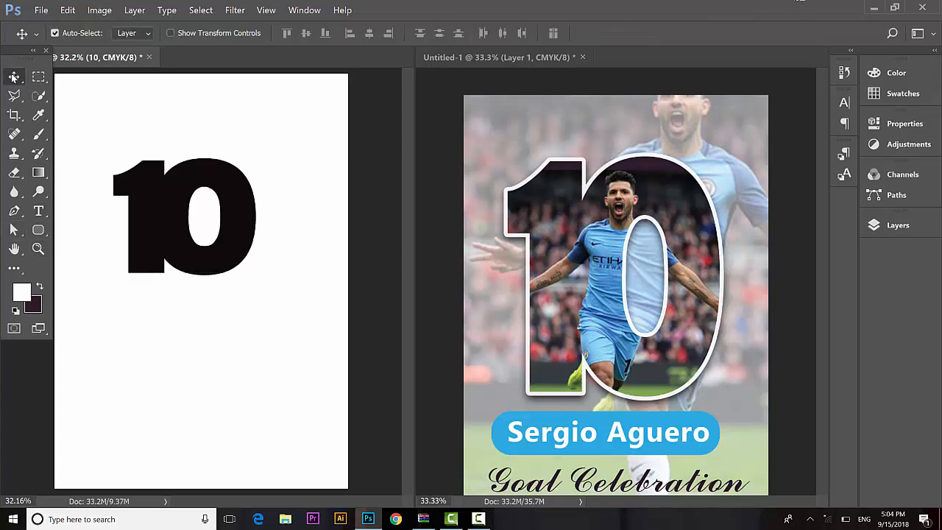
key("ctrl+t")
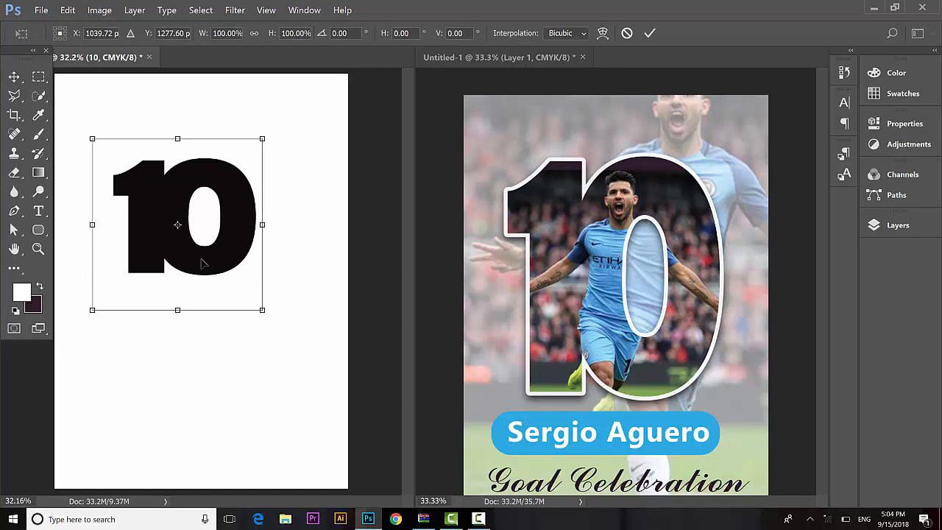
left_click(649, 33)
right_click(248, 221)
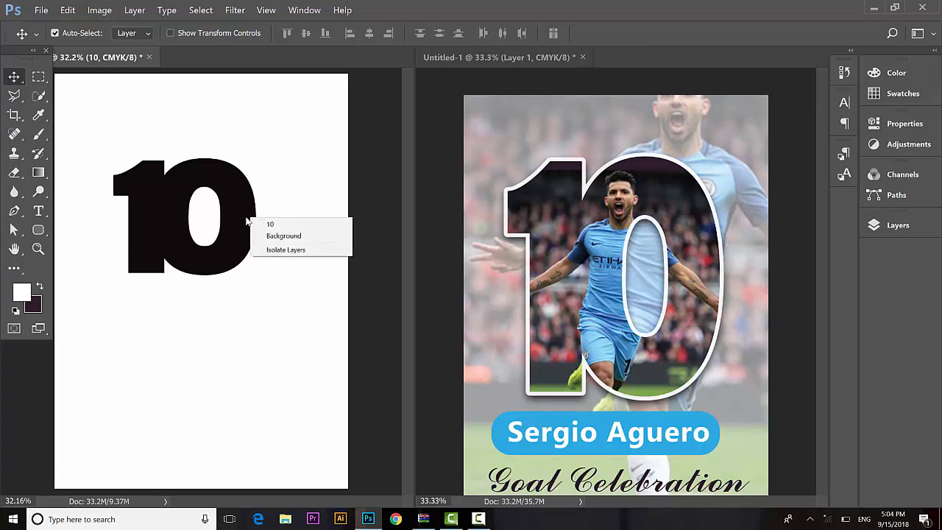
left_click(68, 10)
left_click(68, 11)
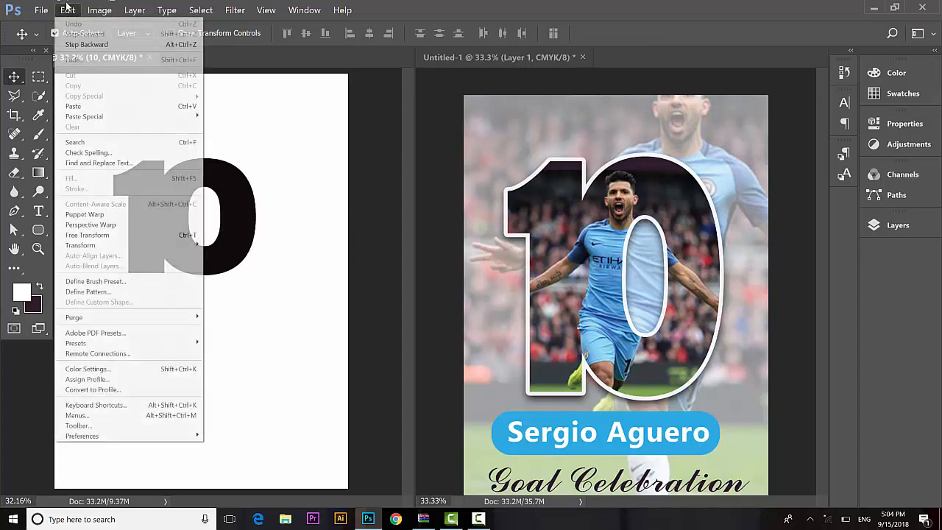
left_click(256, 269)
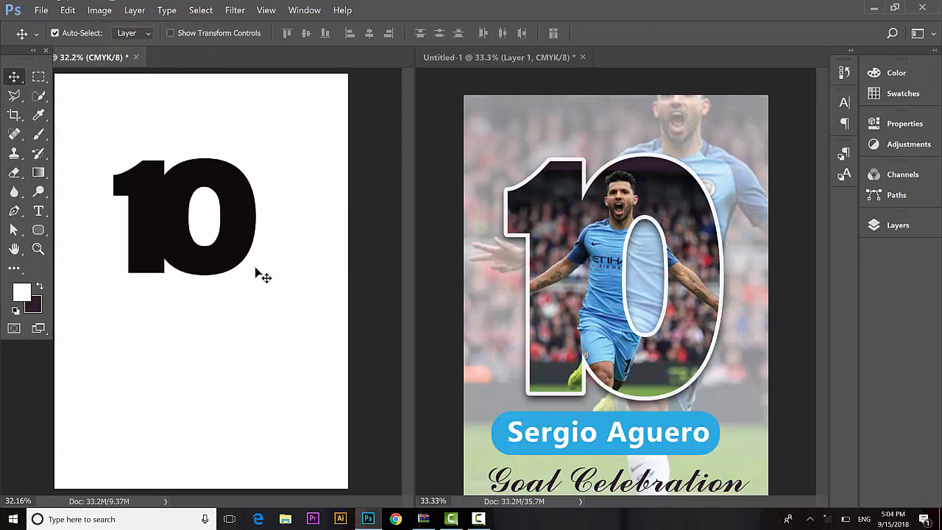
- Scale the "10" text with Free Transform to about 132% width and 163% height and shift it toward the page's left edge
left_click(234, 211)
key("ctrl+t")
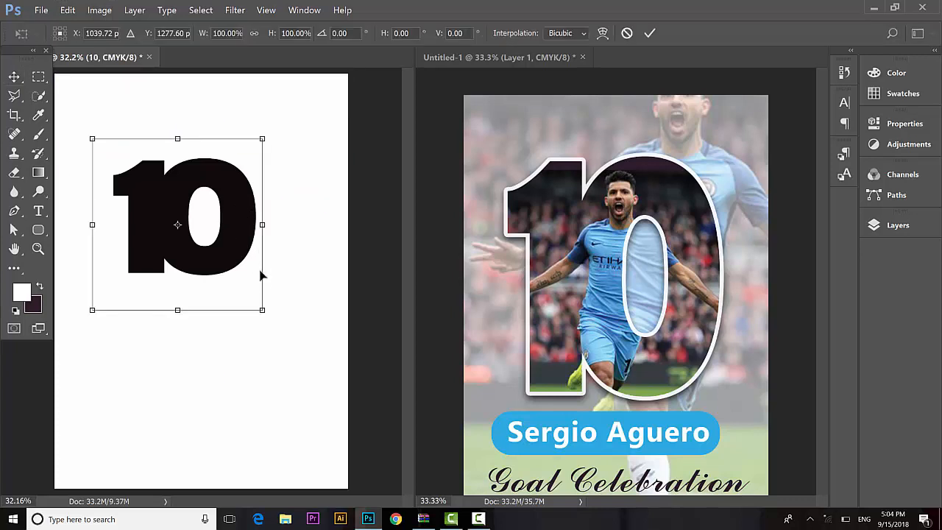
left_click_drag(264, 312, 314, 415)
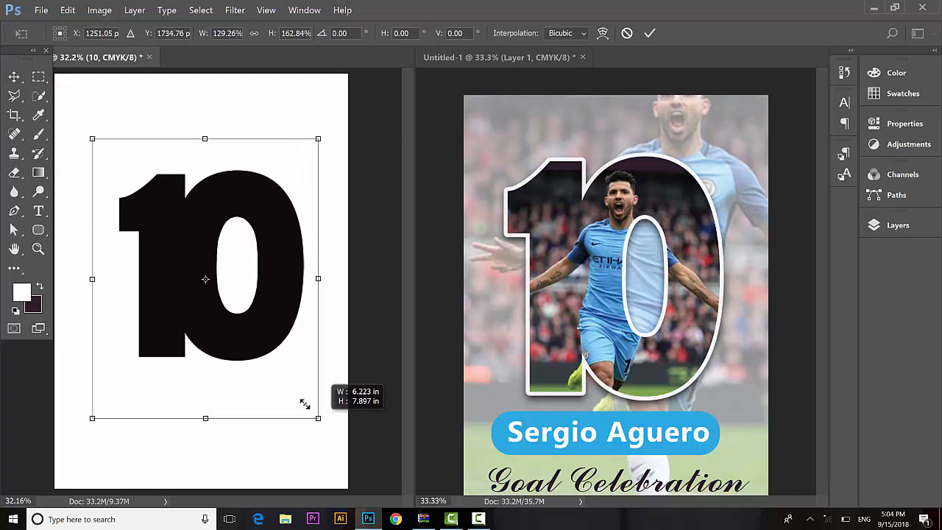
left_click_drag(265, 340, 239, 335)
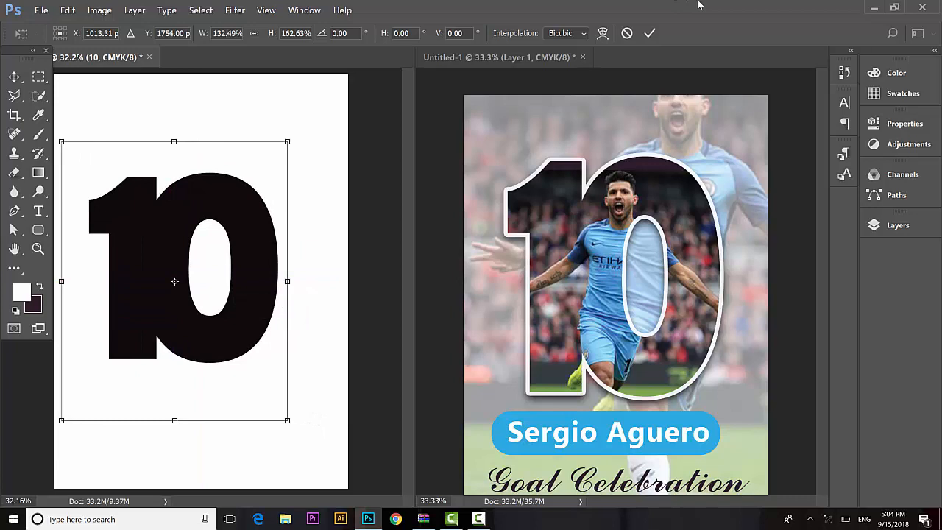
left_click(648, 34)
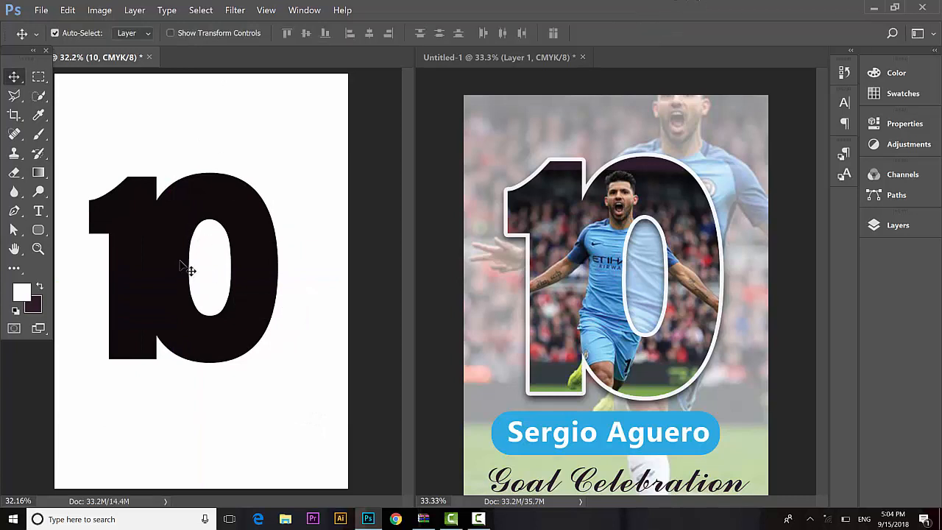
- Rasterize the "10" text layer
left_click(884, 228)
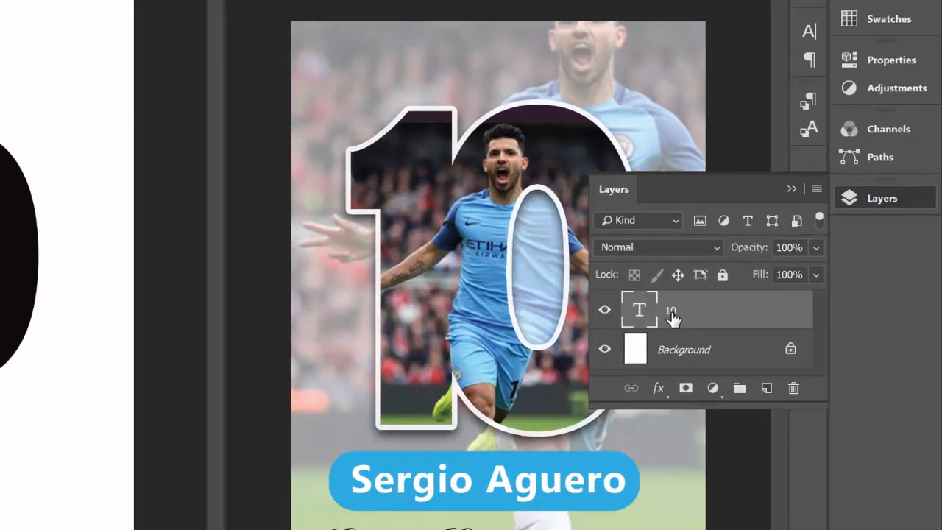
right_click(672, 315)
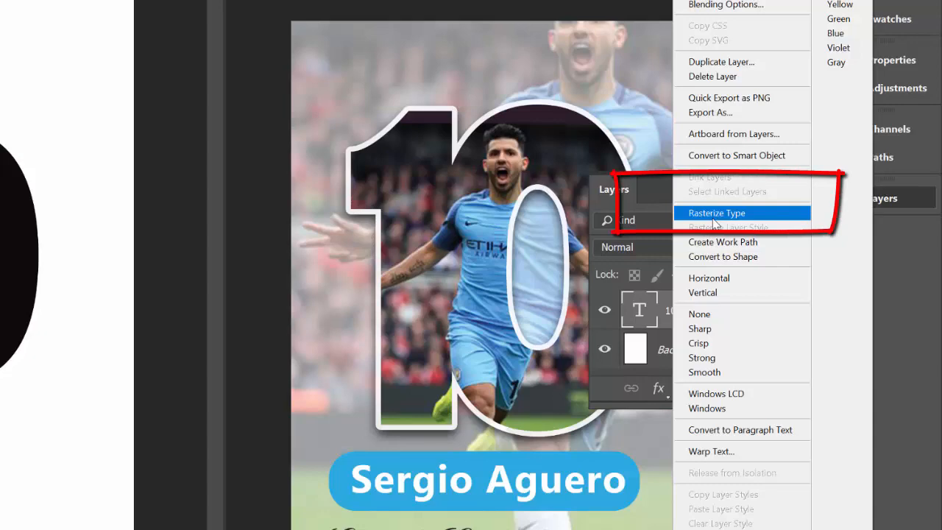
left_click(712, 218)
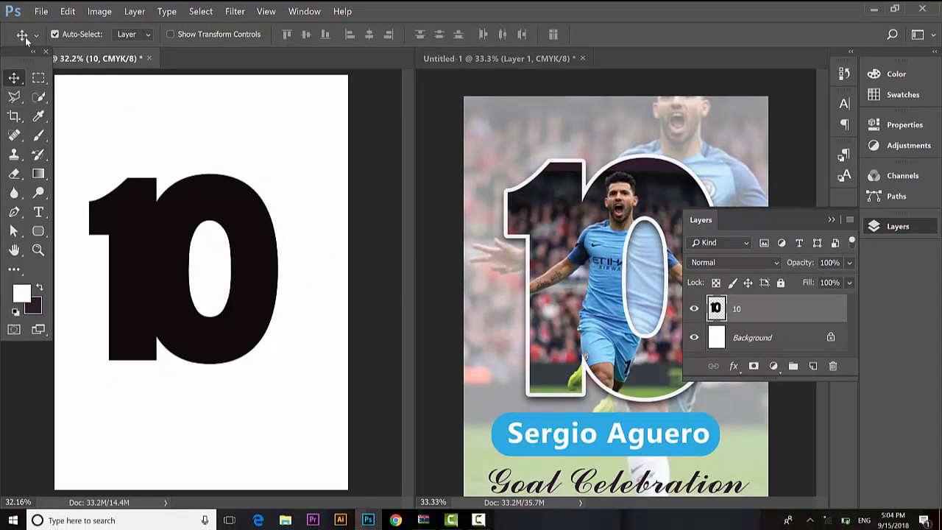
- Place the desktop photo noticia-manchester-city-avanzo-la-semifinal-de-la-fa-cup-tras-ganar-2-0-al-middlesbrough.jpg as an embedded image in the poster document
left_click(40, 13)
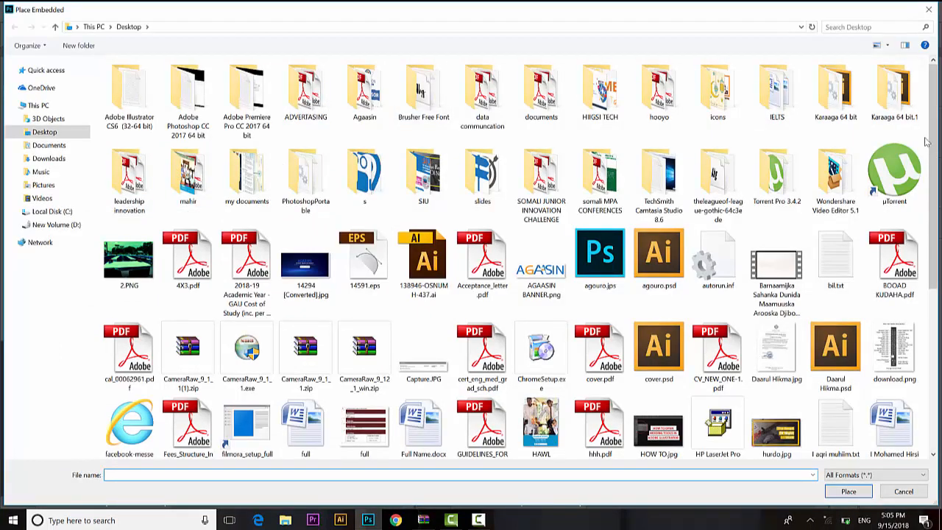
scroll(934, 150, "down", 5)
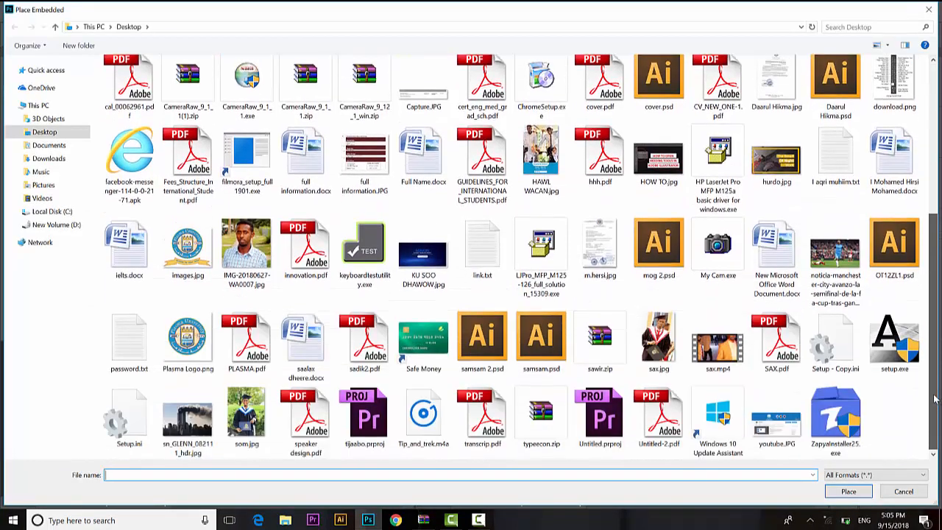
scroll(930, 291, "up", 4)
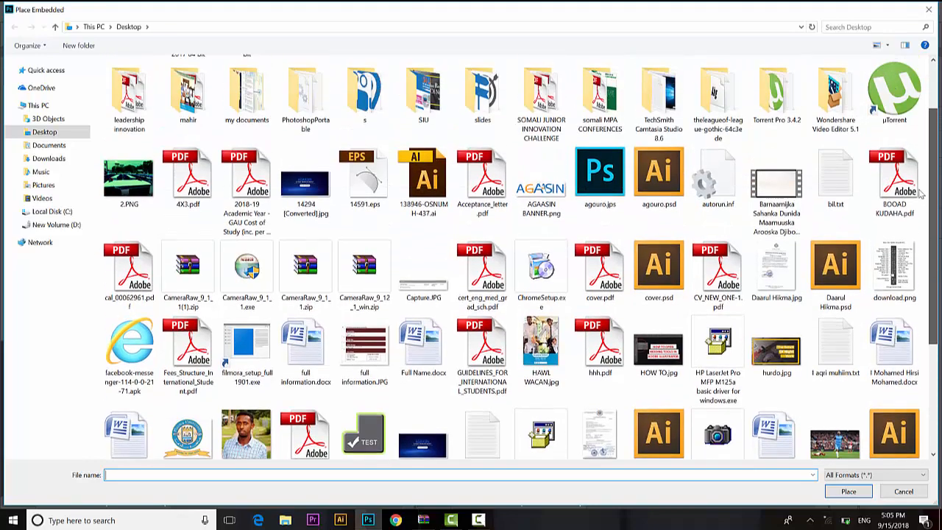
scroll(931, 291, "down", 4)
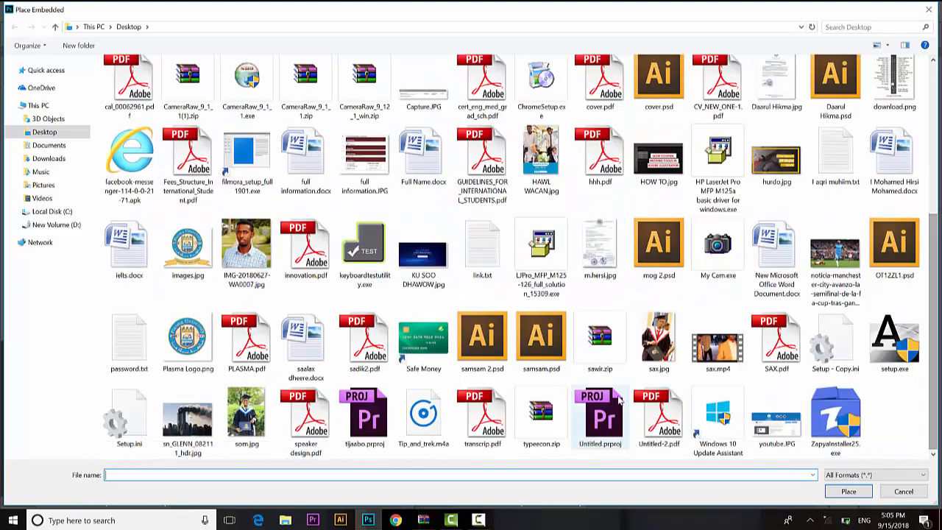
left_click(658, 339)
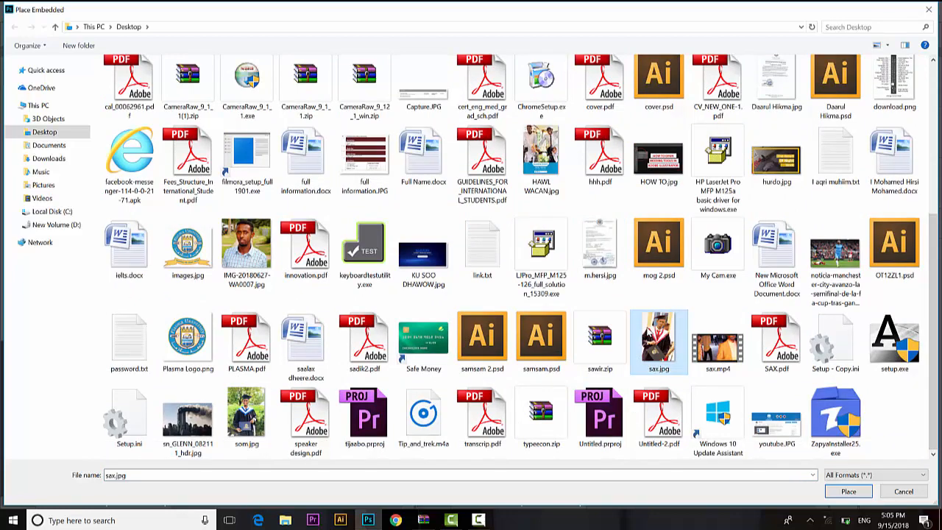
left_click(776, 250)
left_click(835, 254)
key("Return")
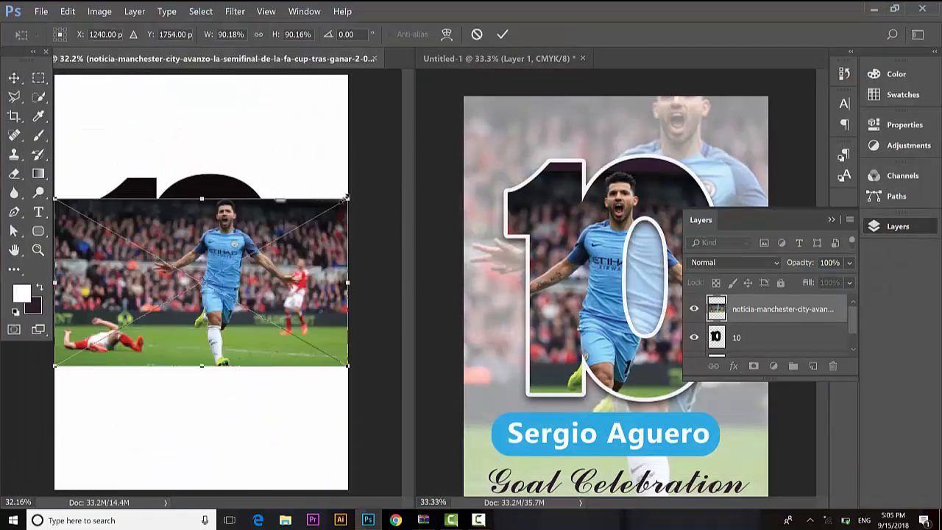
- Scale the placed photo to about 106% width and 113% height, covering the "10", and commit the placement
left_click_drag(346, 197, 360, 182)
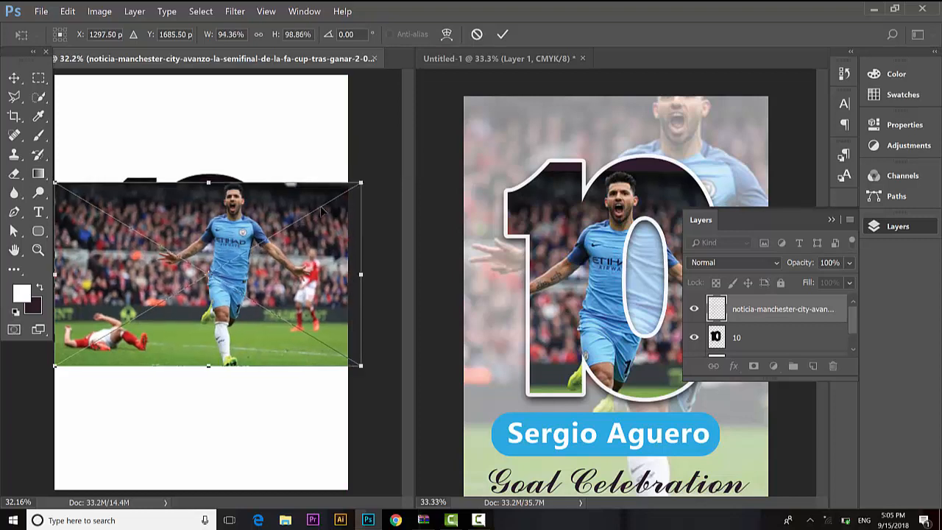
mouse_move(321, 211)
left_mouse_down()
mouse_move(294, 198)
mouse_move(307, 208)
left_mouse_up()
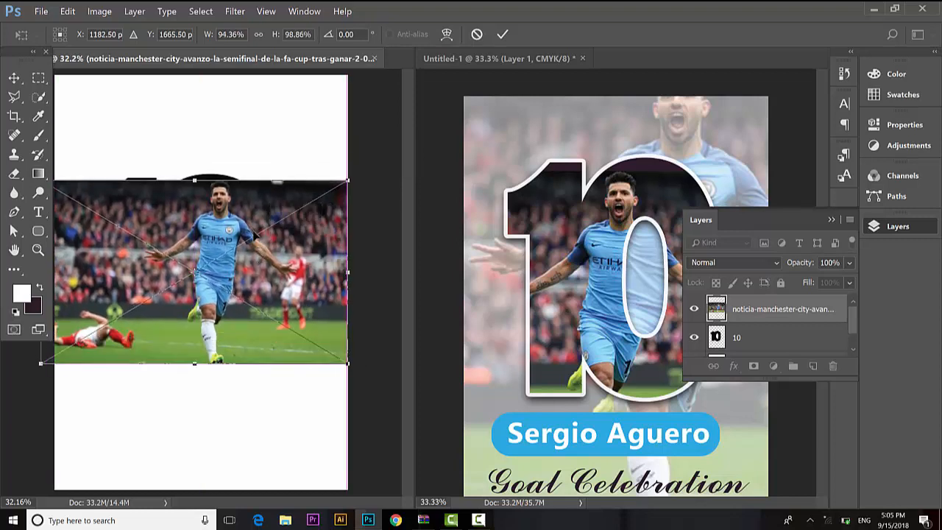
left_click_drag(347, 362, 385, 380)
left_click_drag(247, 271, 236, 258)
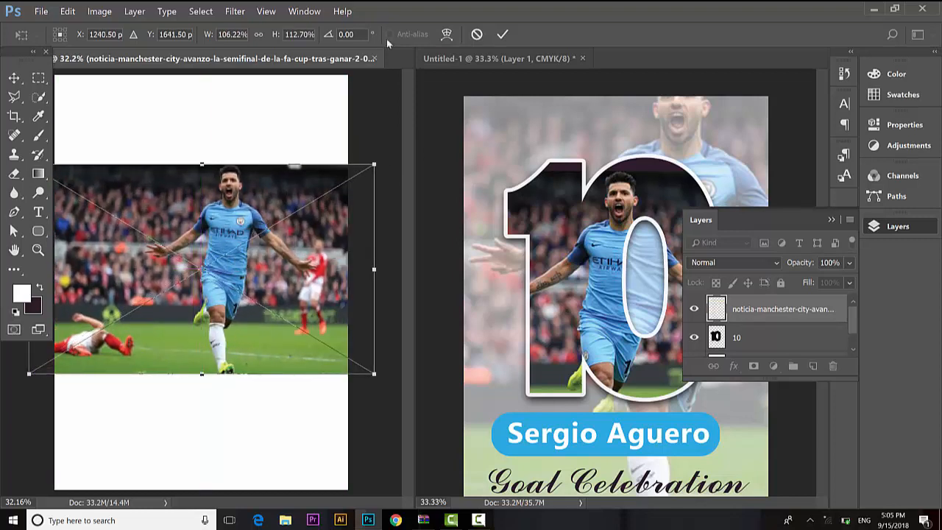
left_click(504, 35)
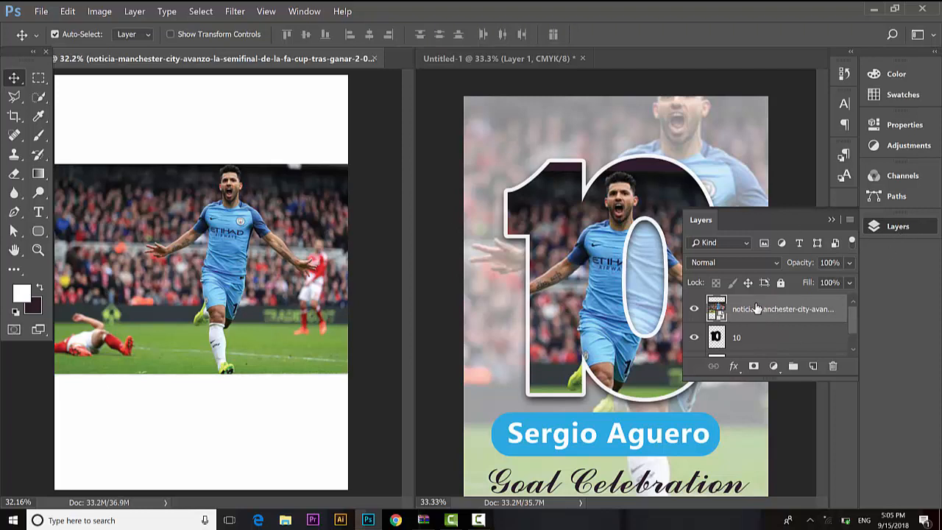
- Clip the photo to the "10" layer and shift it so the player's head sits centred above the hole of the 0
right_click(758, 309)
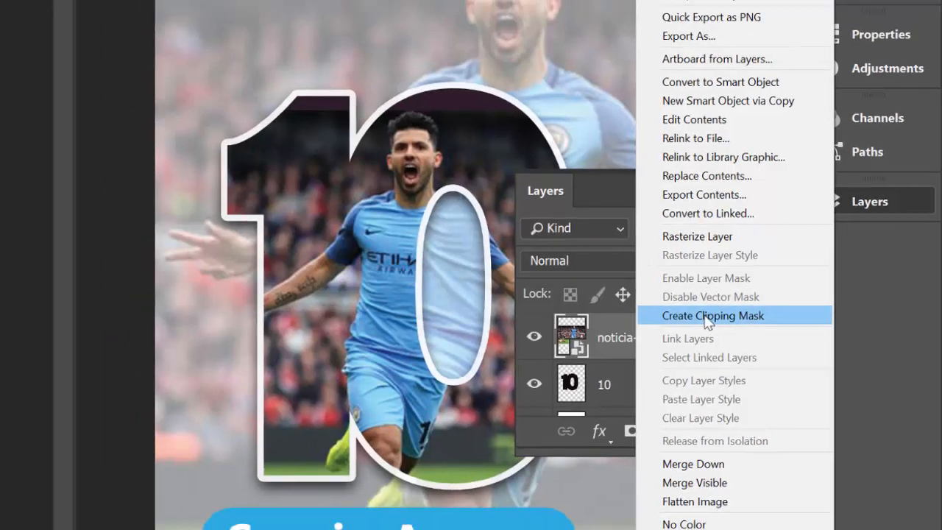
left_click(678, 320)
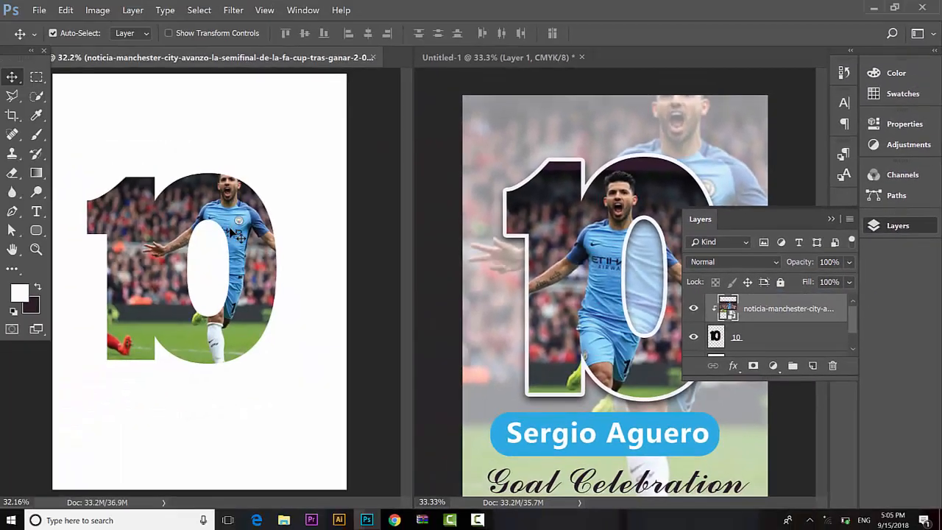
mouse_move(239, 235)
left_mouse_down()
mouse_move(228, 231)
mouse_move(223, 241)
left_mouse_up()
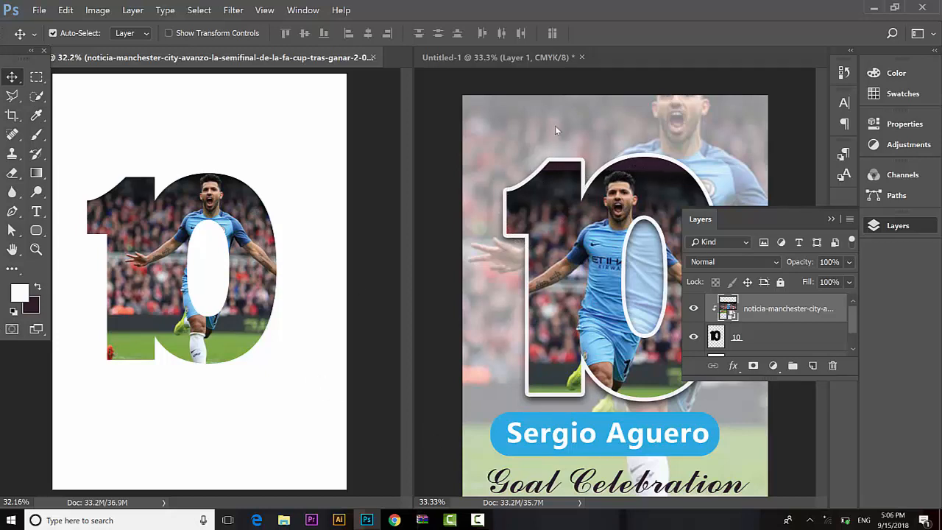
- Place a second embedded copy of the noticia-manchester-city photo from the desktop
left_click(39, 9)
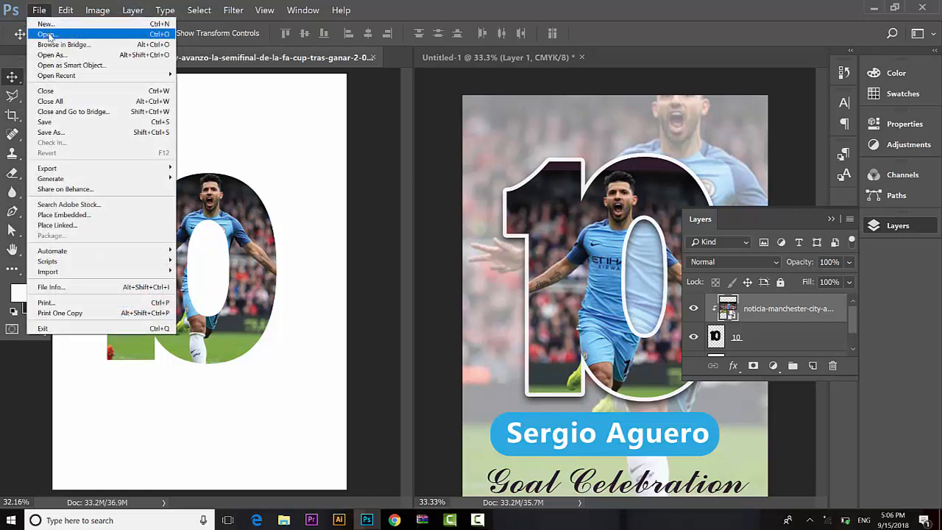
left_click(70, 215)
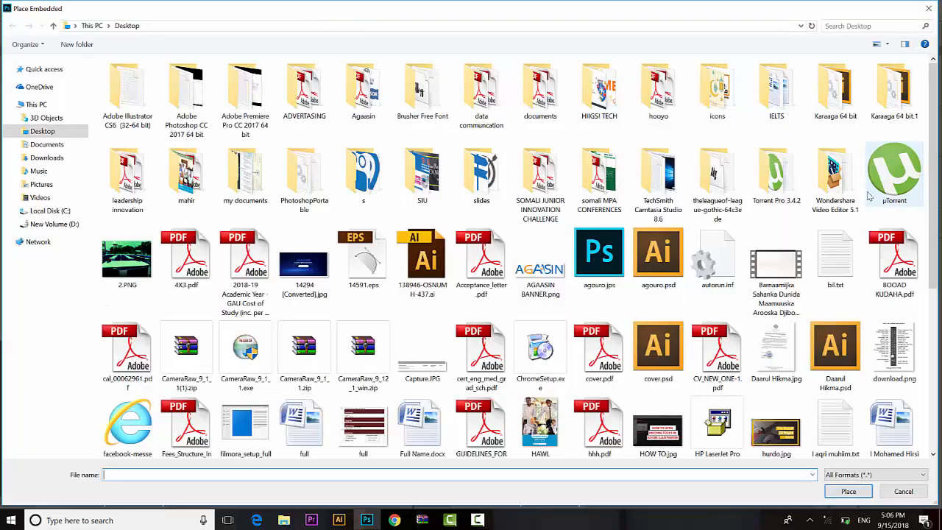
scroll(871, 193, "down", 3)
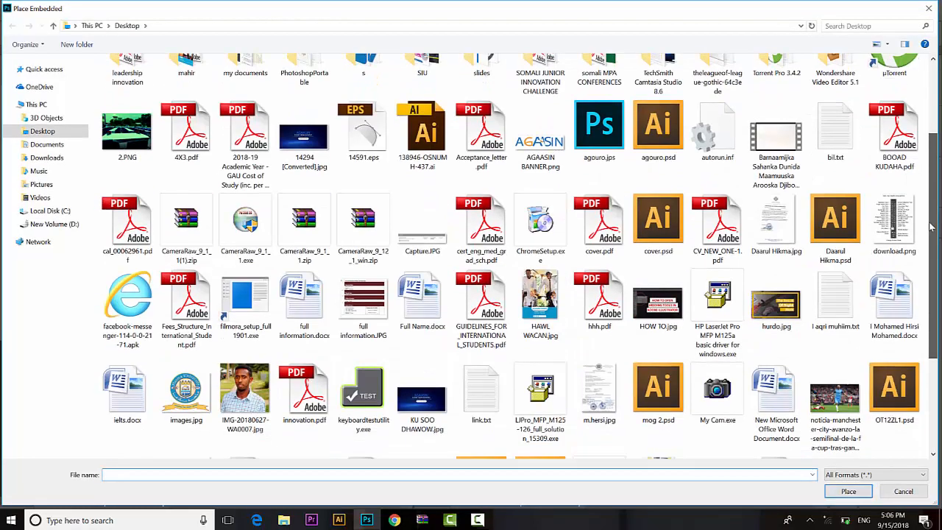
scroll(867, 195, "up", 3)
left_click(302, 271)
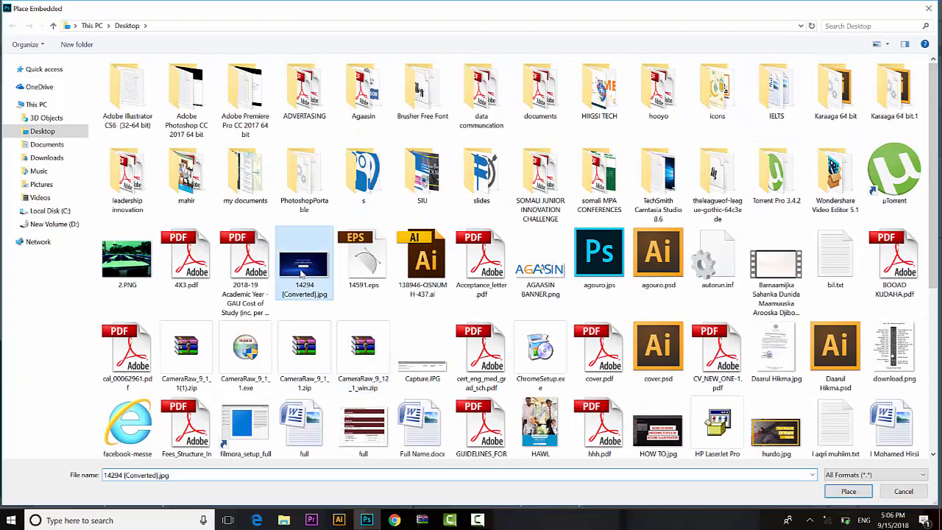
key("n")
key("n")
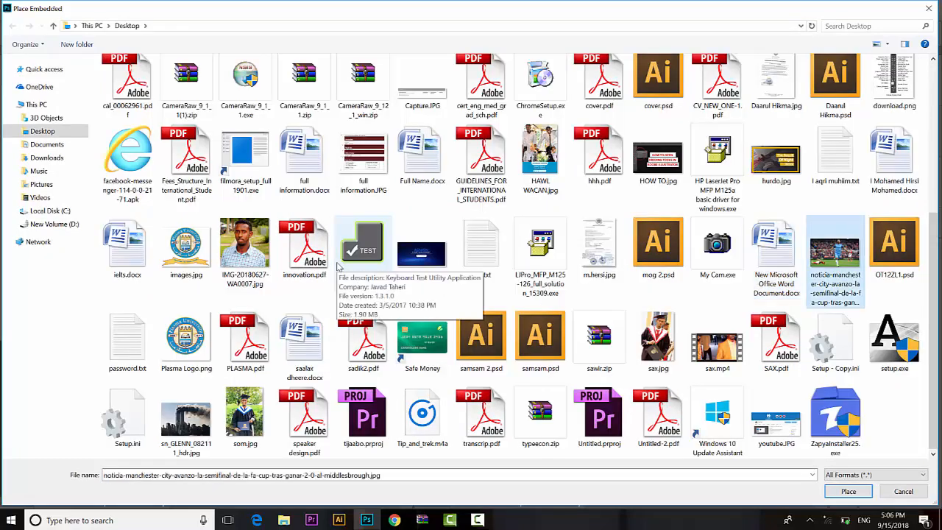
key("Return")
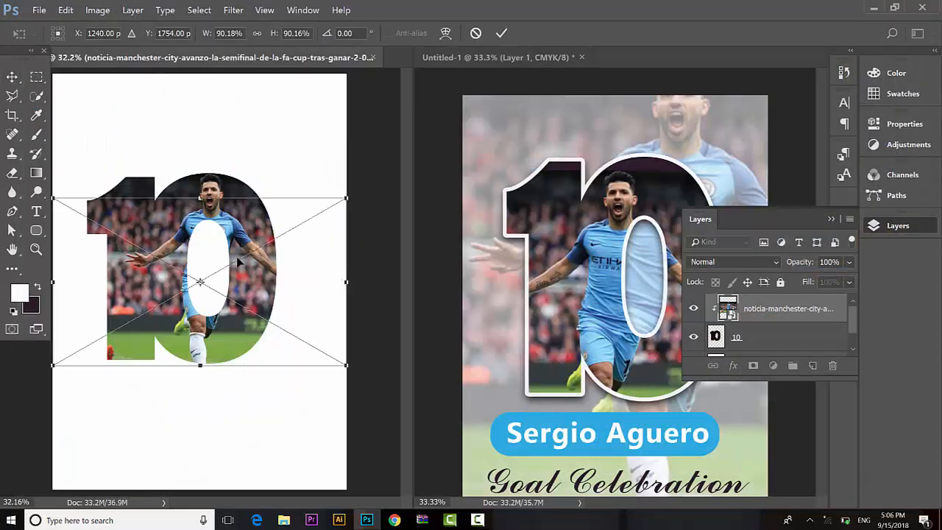
- Enlarge the second photo to about 190% width and 229% height, position it to fill the whole page, and commit the placement
left_click_drag(346, 368, 671, 512)
left_click_drag(274, 336, 233, 346)
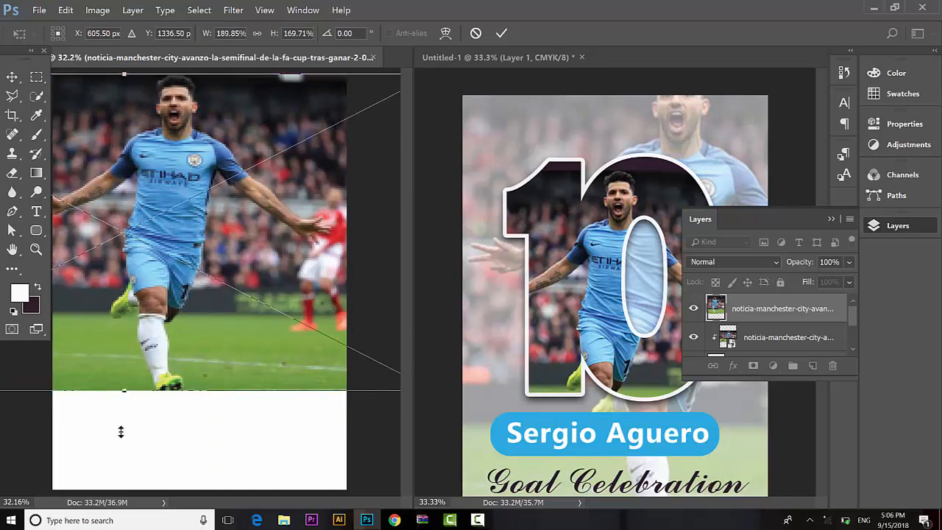
left_click_drag(121, 432, 132, 489)
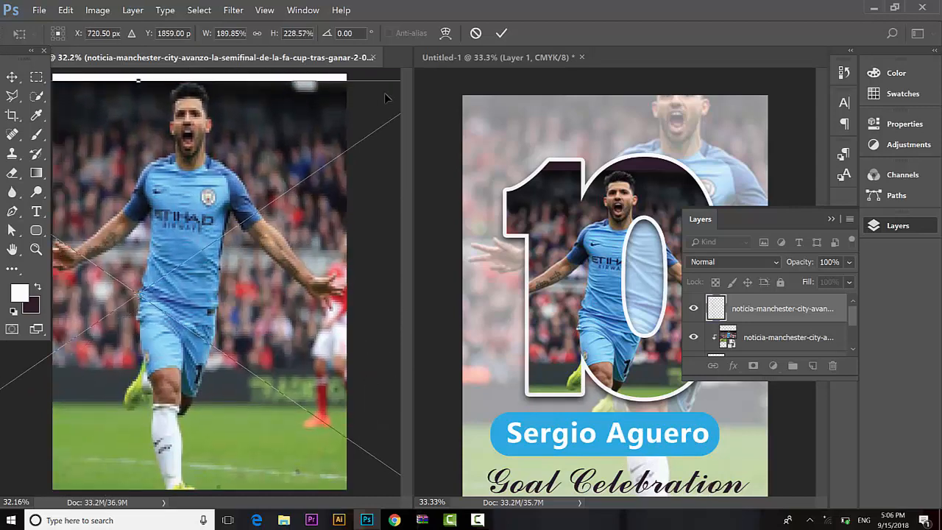
left_click_drag(310, 157, 321, 120)
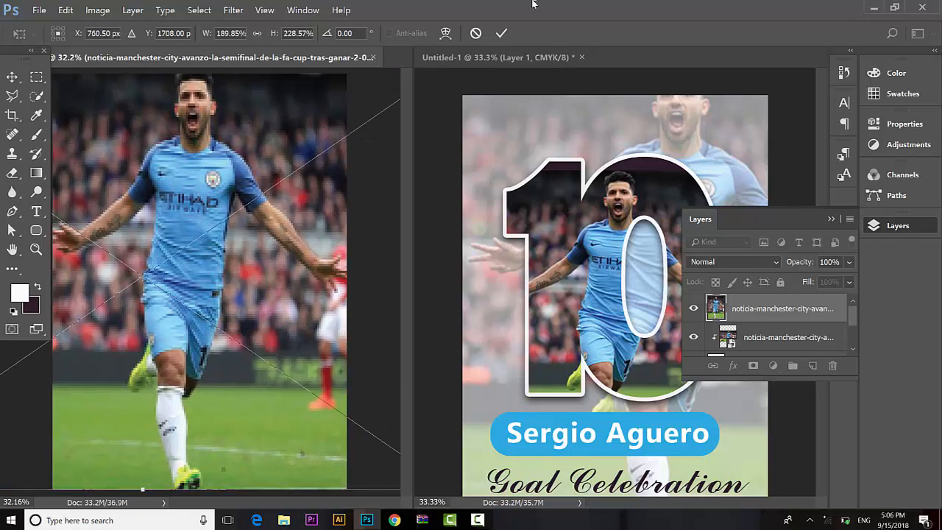
left_click(501, 34)
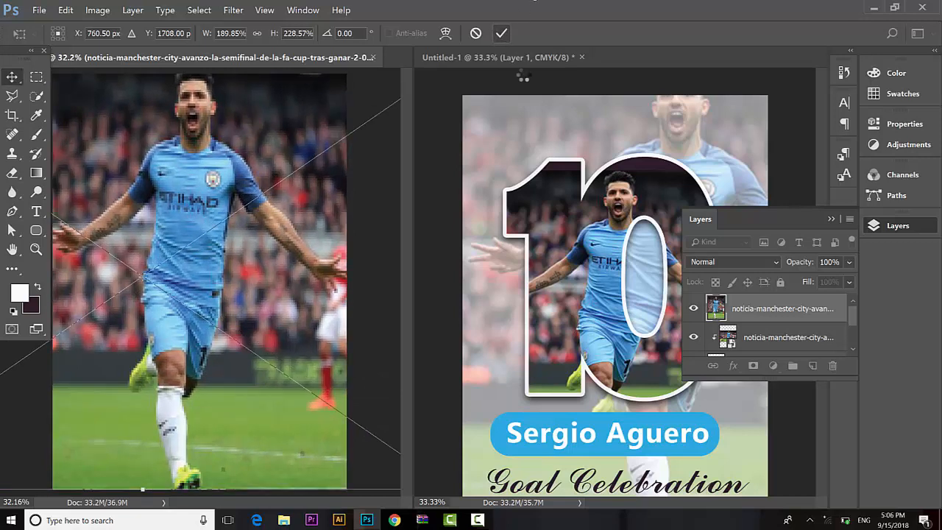
- Lower the full-page photo's opacity to 33% and move its layer beneath the "10" layer
left_click(849, 262)
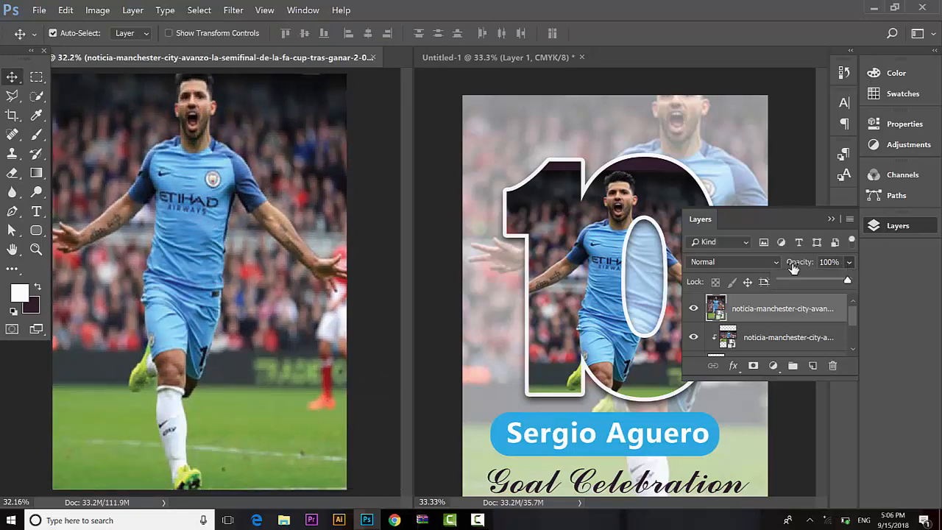
left_click_drag(816, 284, 801, 283)
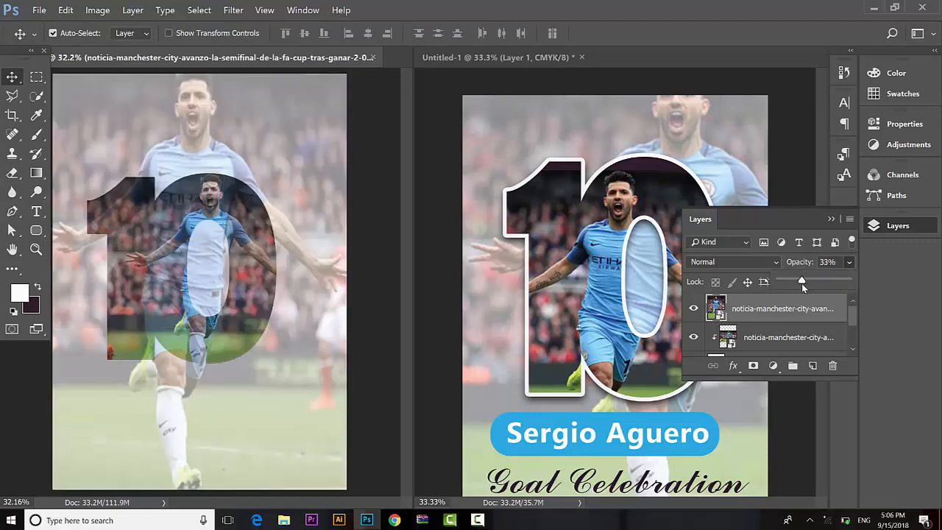
left_click(776, 310)
right_click(777, 310)
left_click(764, 314)
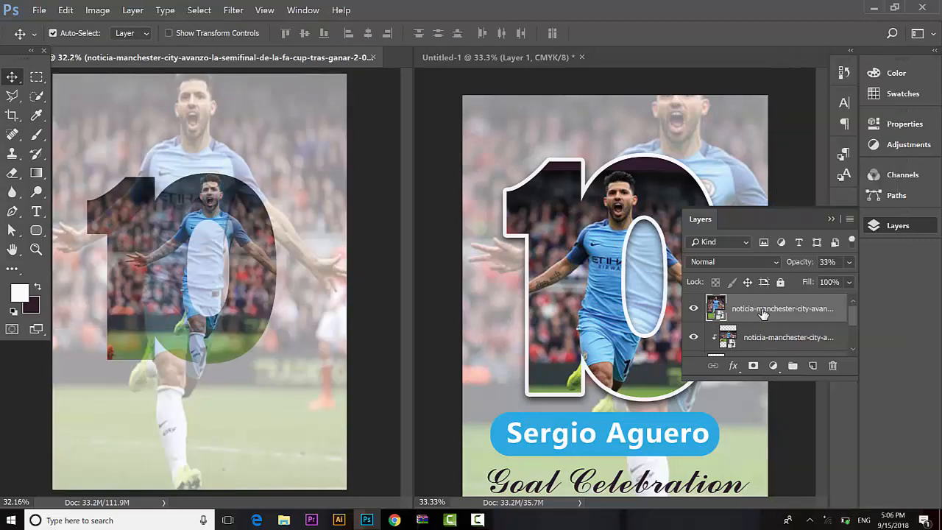
key("ctrl+alt+g")
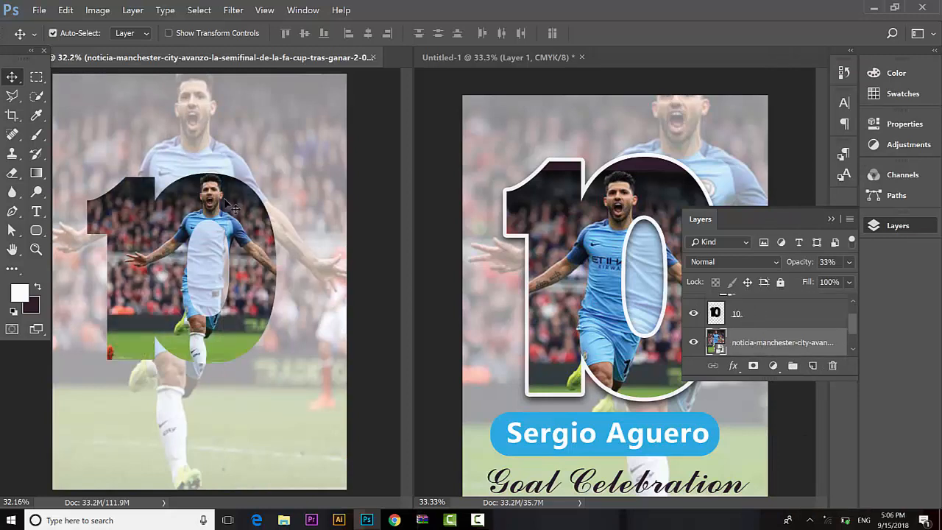
- Apply the white Stroke and the Drop Shadow layer styles to the "10" layer and collapse the floating layer list
key("alt+bracketright")
key("alt+bracketright")
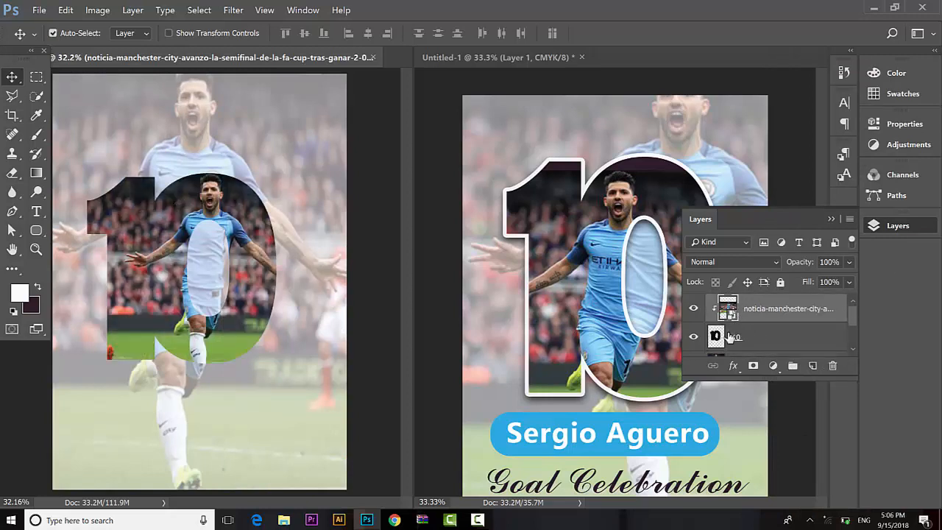
left_click(735, 339)
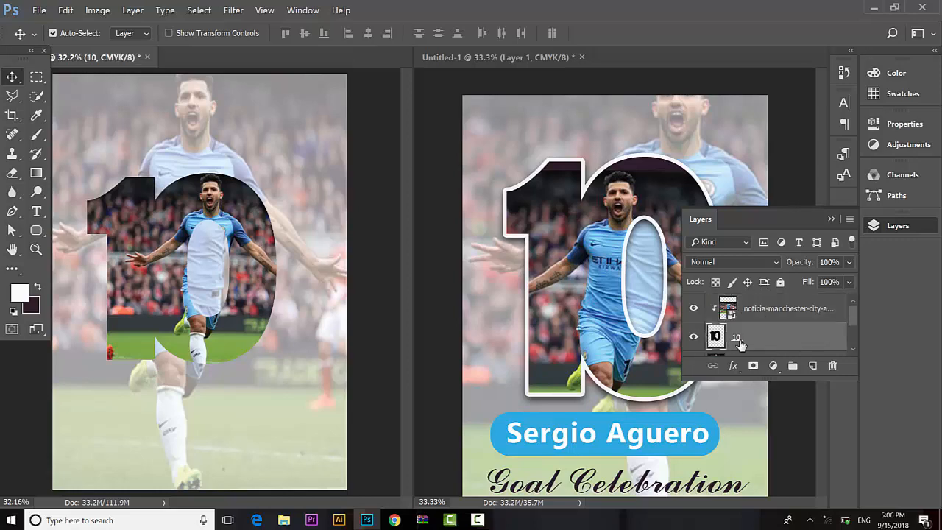
right_click(736, 338)
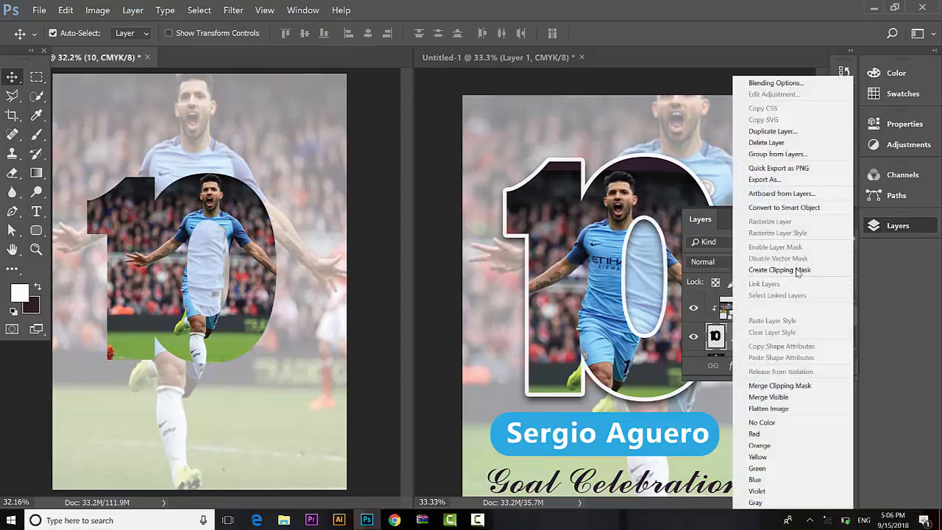
left_click(752, 87)
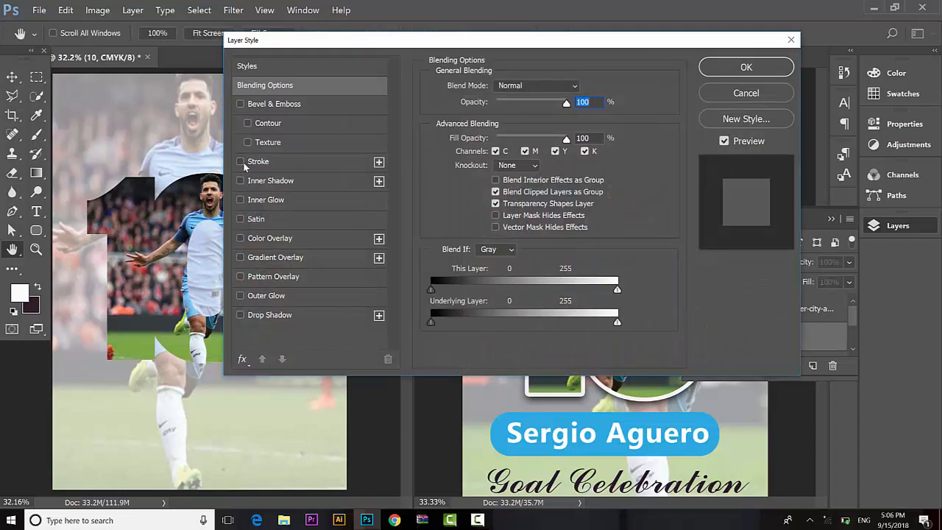
left_click(241, 162)
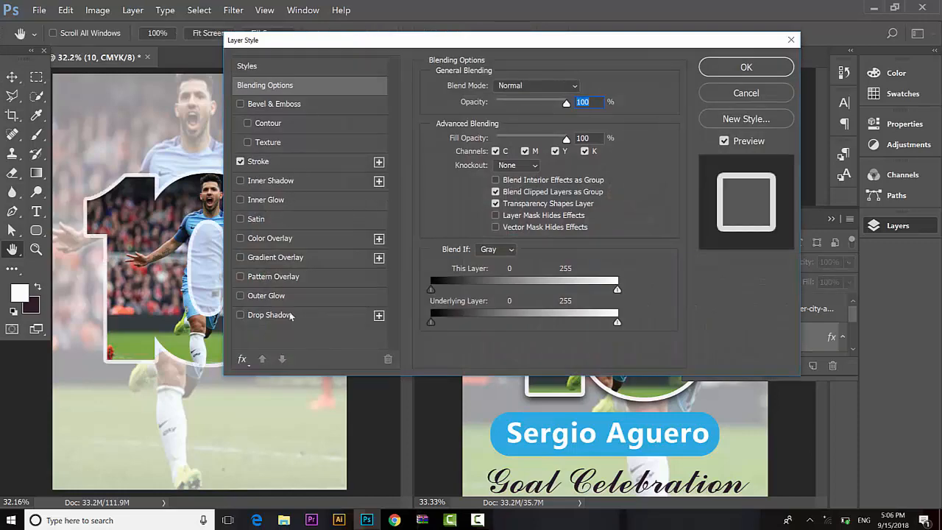
left_click(241, 315)
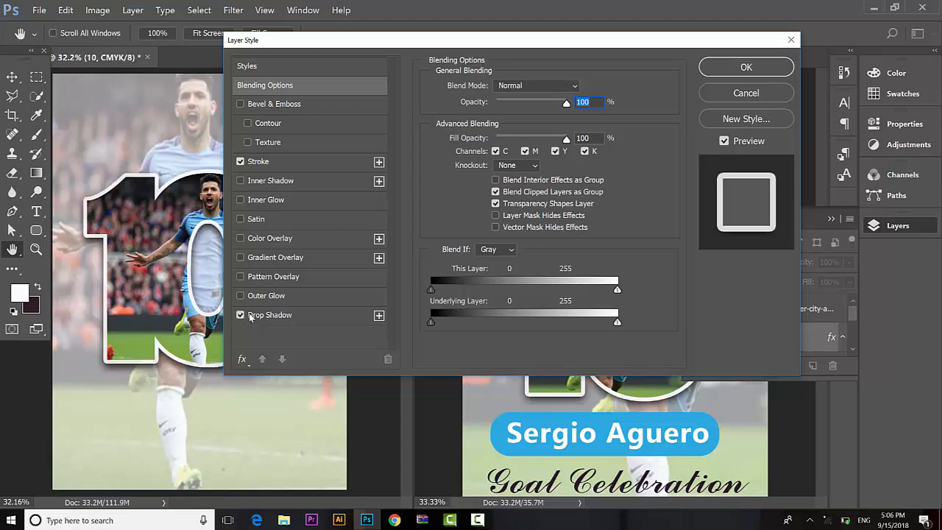
left_click(735, 68)
key("v")
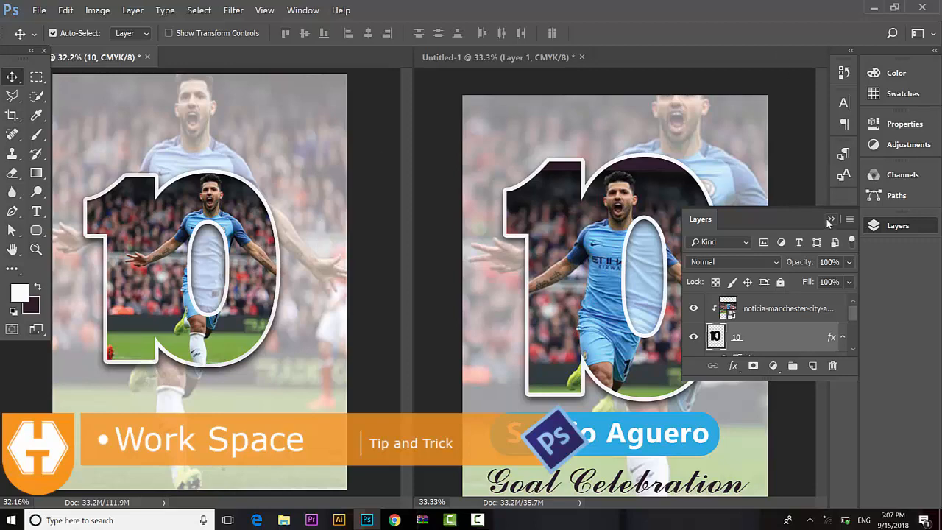
left_click(830, 220)
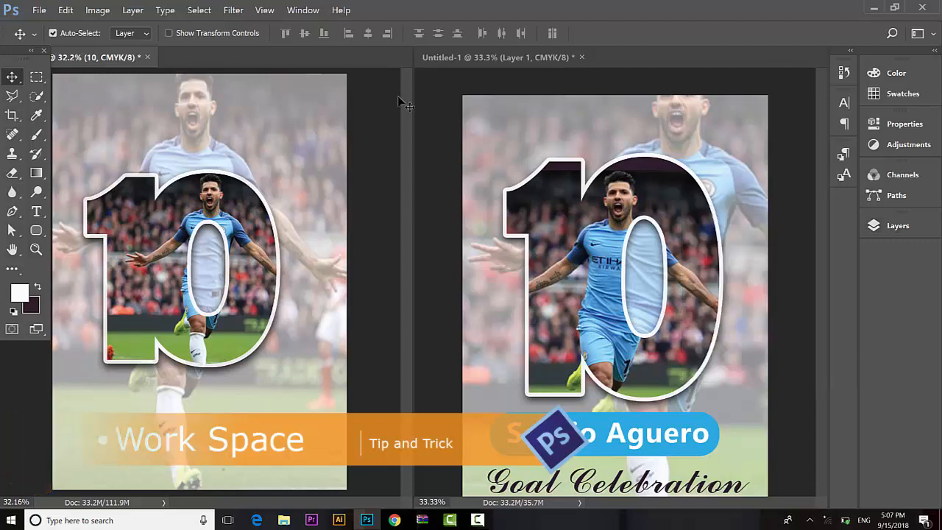
- Consolidate the two side-by-side documents into tabs and bring Untitled-1 to the front
left_click(537, 349)
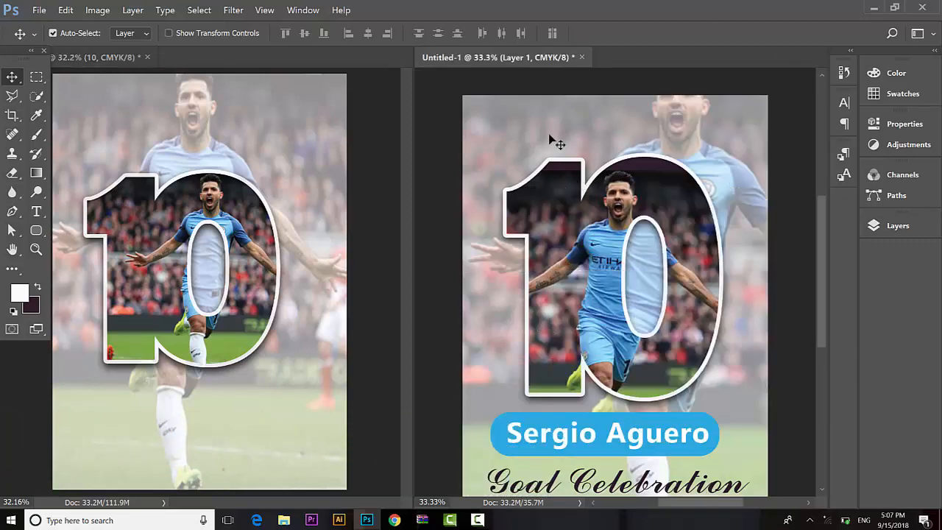
left_click(123, 147)
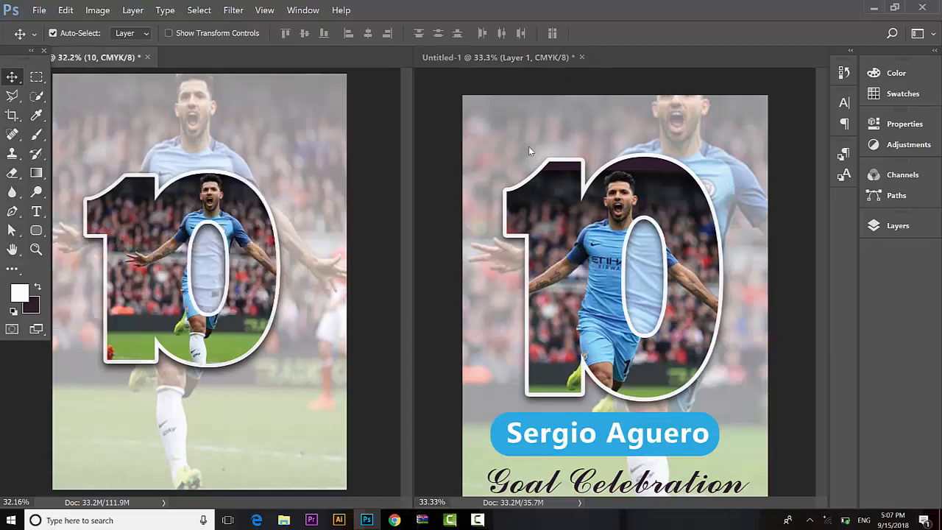
left_click(528, 147)
left_click(328, 144)
left_click(581, 145)
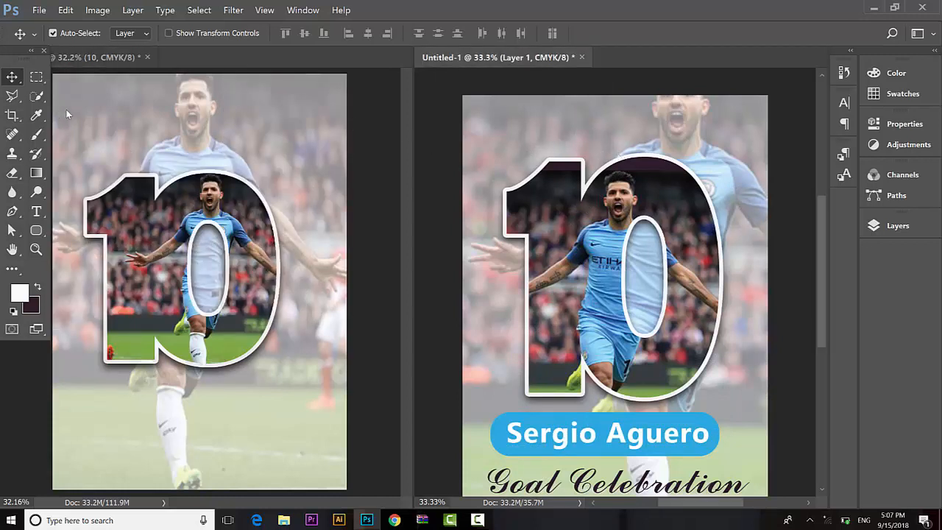
left_click(264, 119)
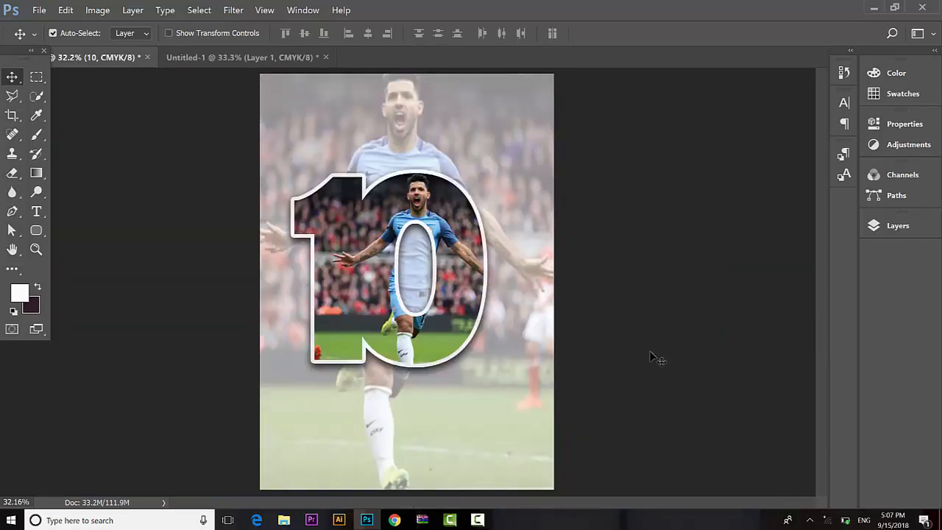
left_click(208, 61)
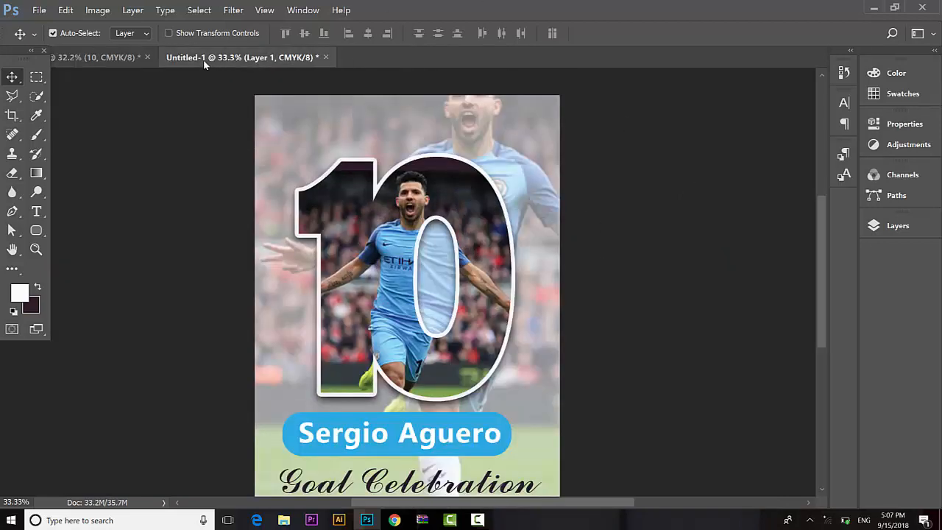
- Create a blank 426 × 89 pixel CMYK document at 72 pixels/inch with a white background, and close it unused
left_click(37, 10)
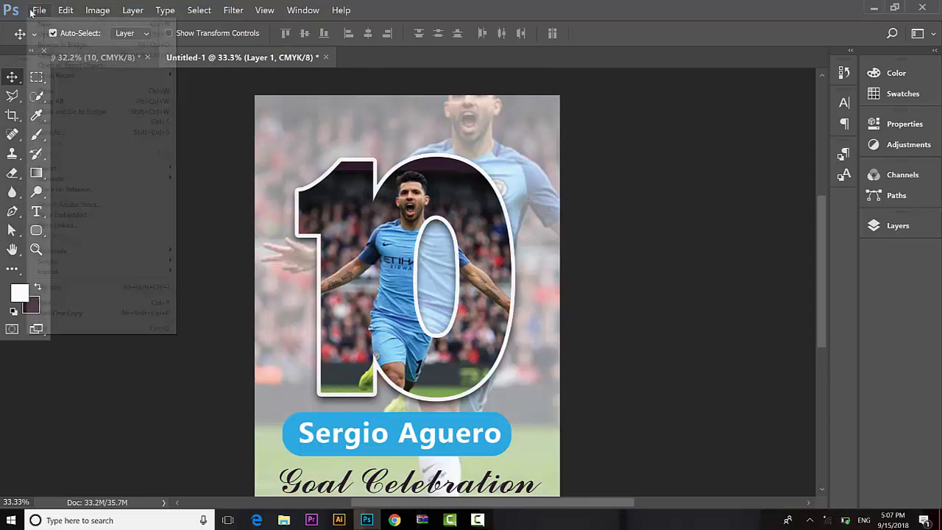
left_click(77, 36)
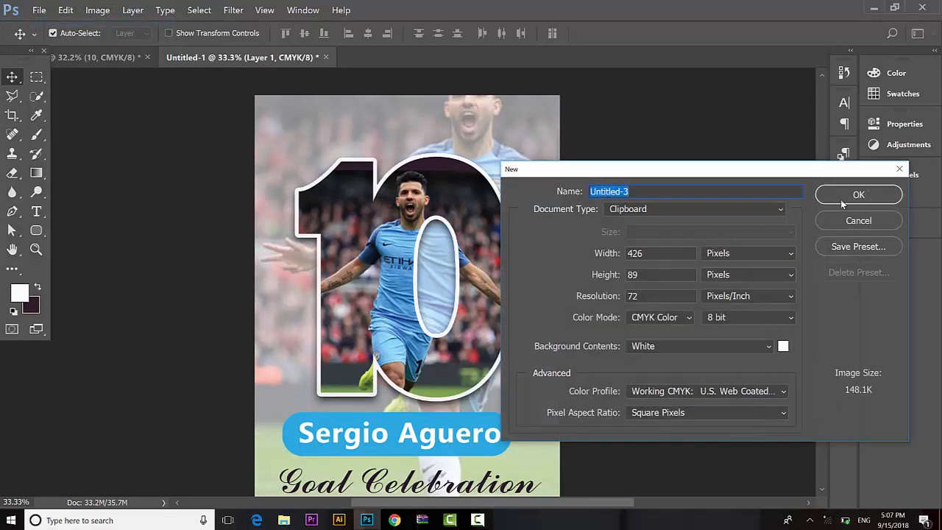
left_click(840, 199)
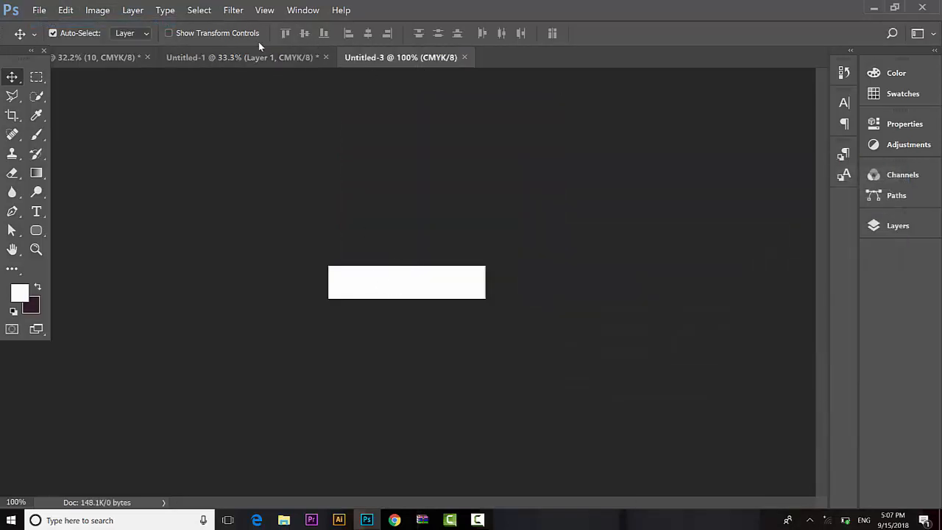
left_click(184, 57)
left_click(106, 57)
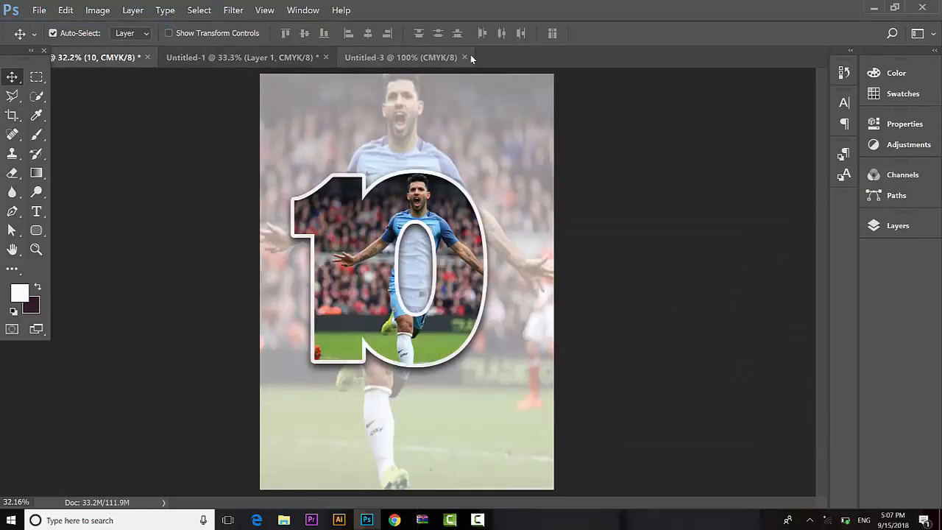
left_click(464, 57)
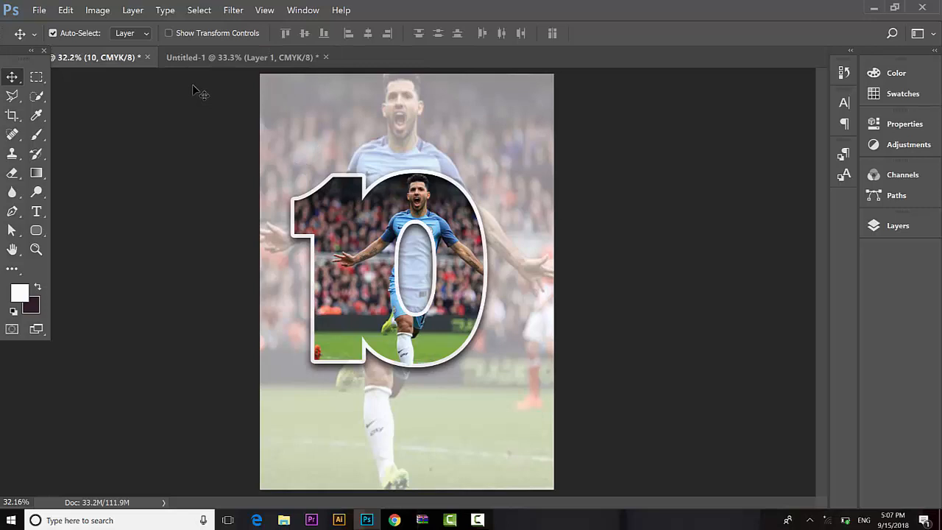
- Arrange the two open documents side by side in the 2-up Vertical layout and make the Untitled-2 poster active
left_click(303, 10)
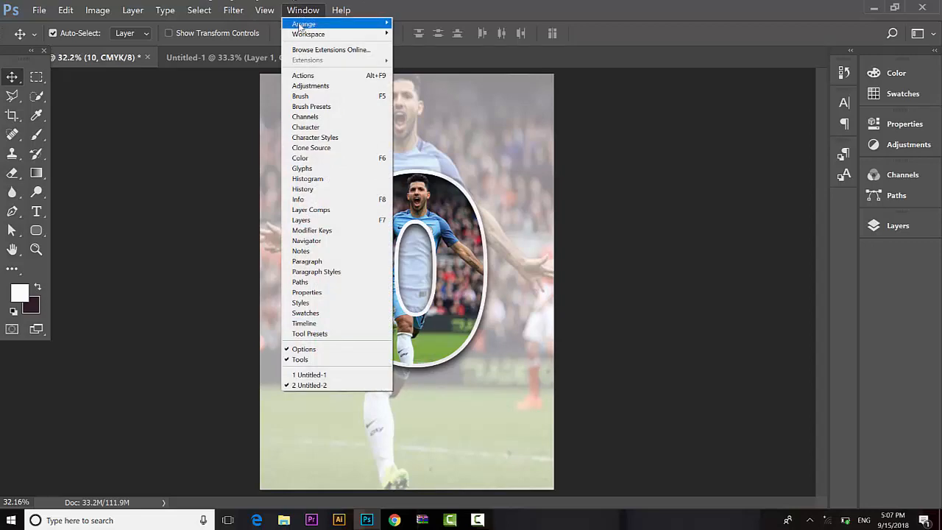
mouse_move(300, 26)
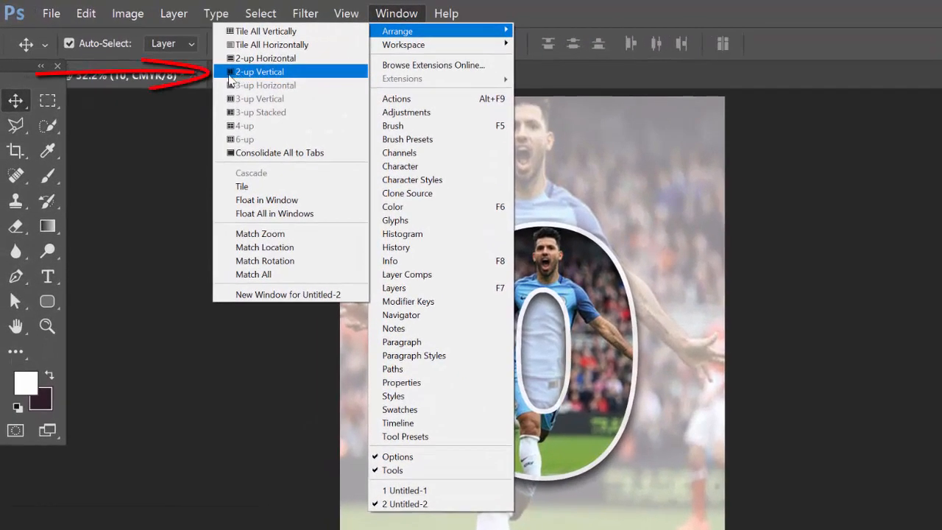
left_click(267, 75)
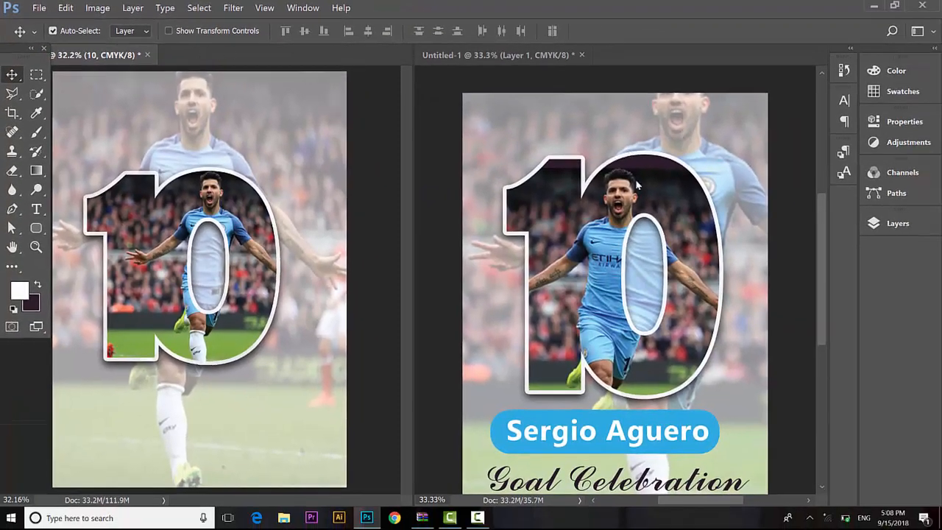
left_click(637, 185)
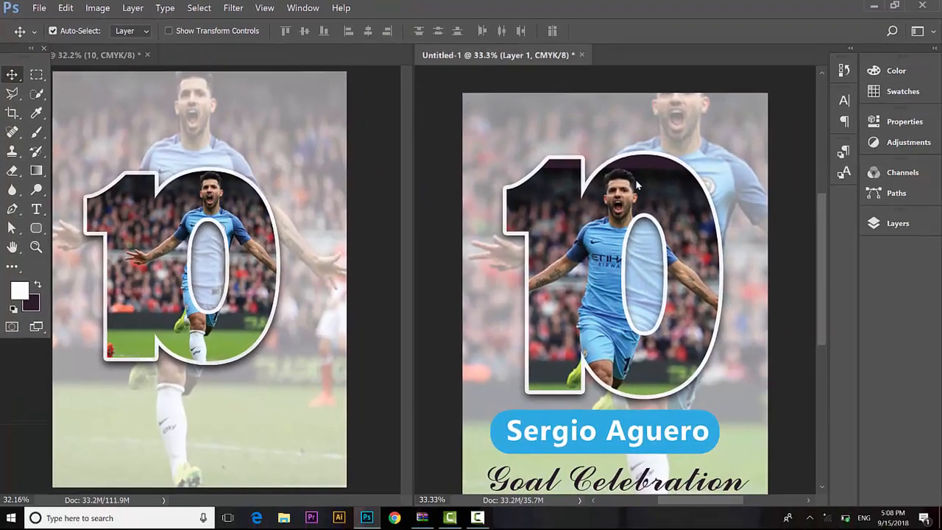
left_click(241, 193)
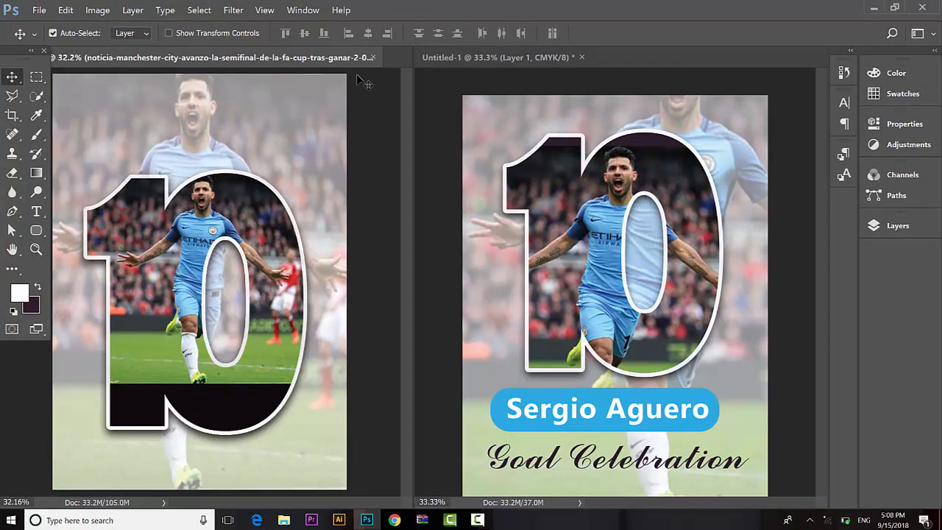
left_click_drag(366, 82, 446, 53)
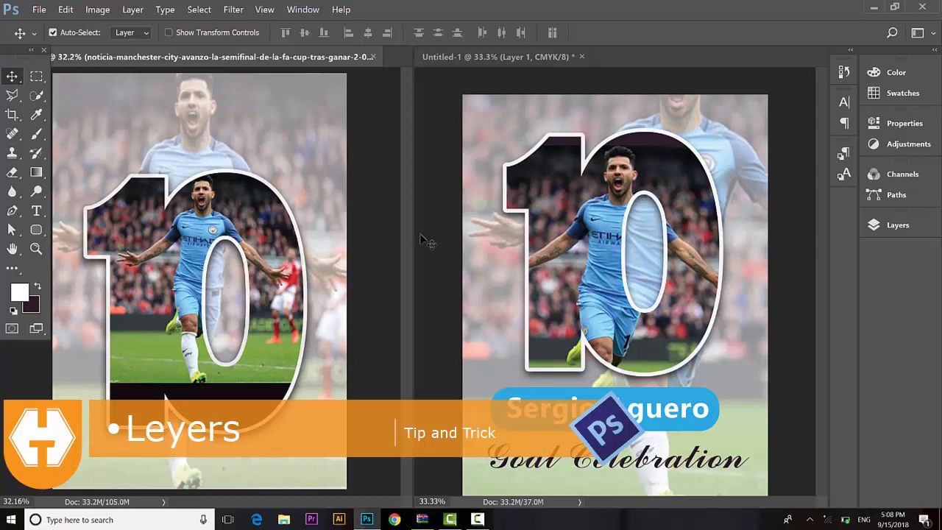
- Display and enlarge the layer list, collapse the "10" layer's effects, and select the clipped photo layer at the top of the stack
left_click(896, 226)
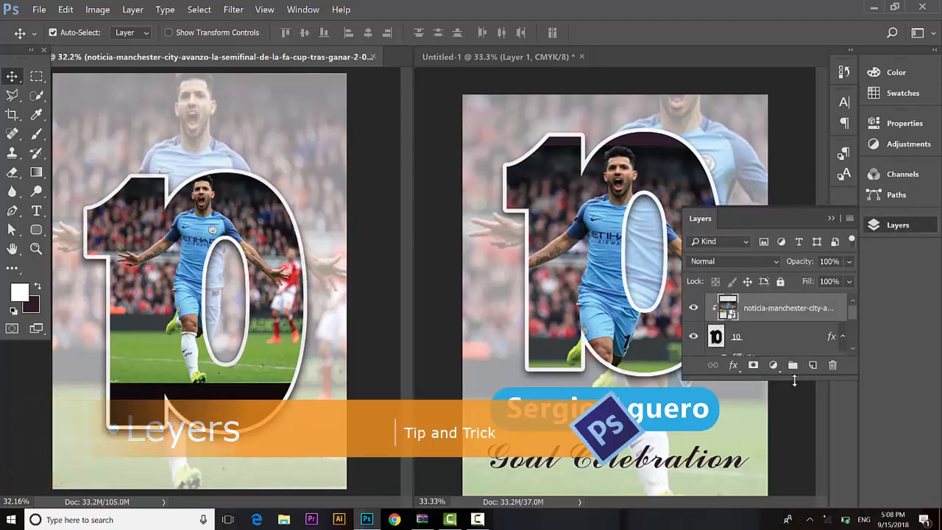
left_click_drag(798, 376, 789, 476)
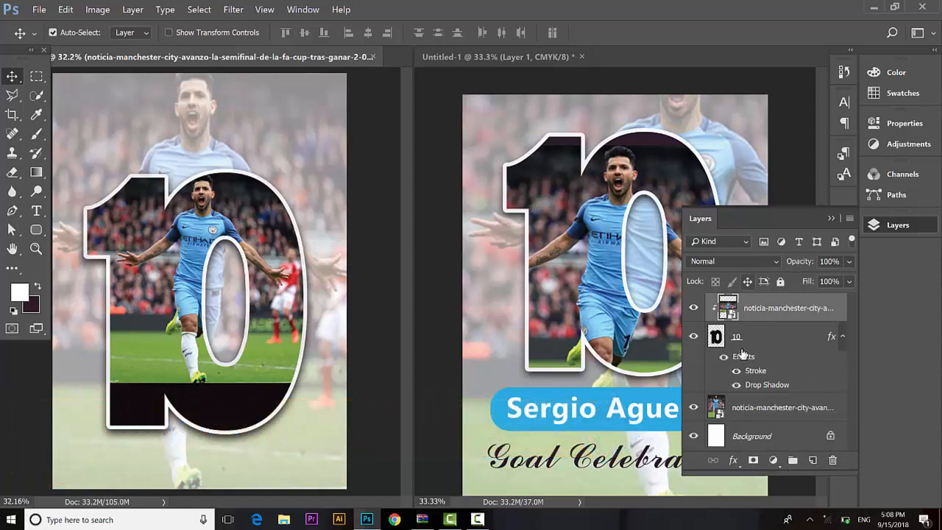
left_click(843, 337)
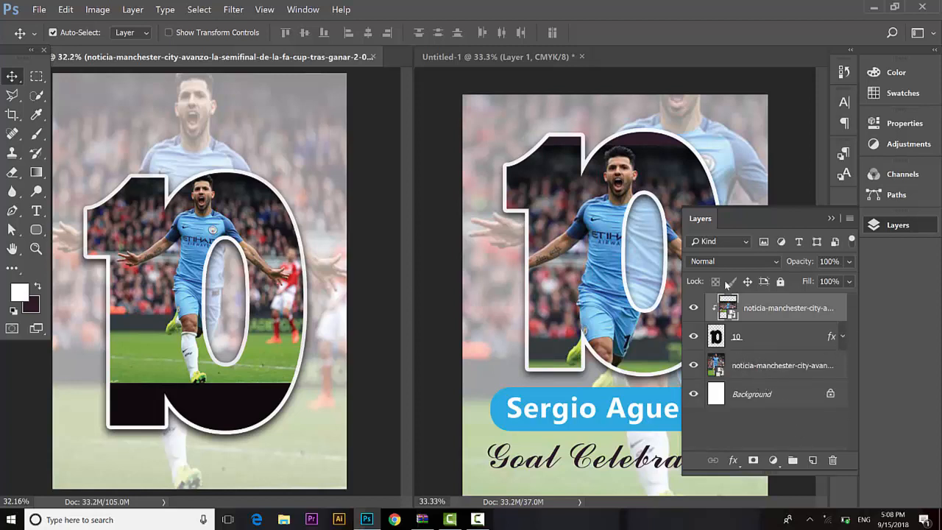
left_click(840, 398)
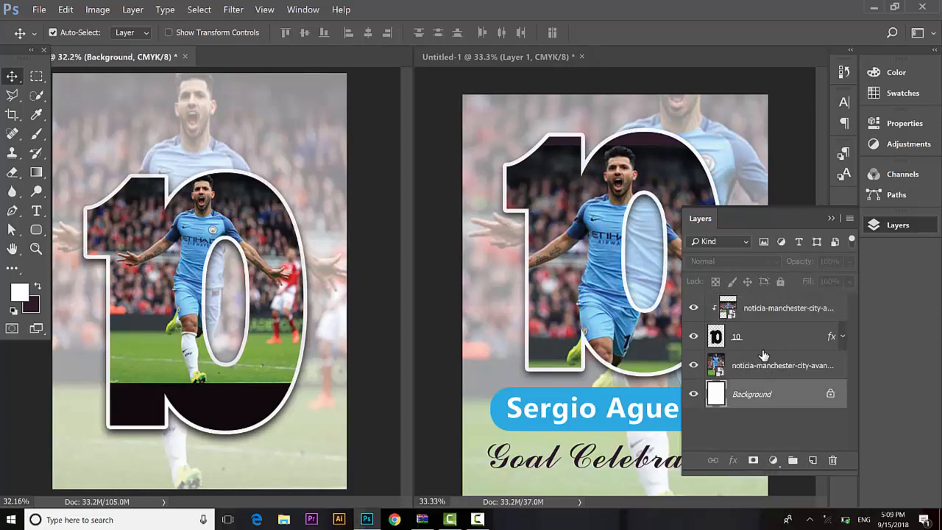
left_click(774, 308)
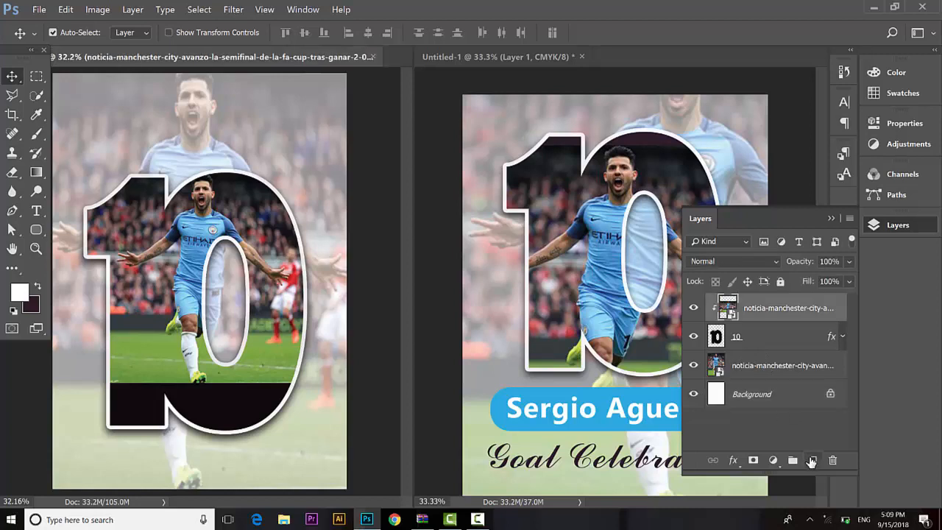
- Add a new layer and draw two blue rounded rectangles with 10 px corners, about 1648 × 1603 px and 1726 × 900 px
left_click(813, 459)
left_click(36, 230)
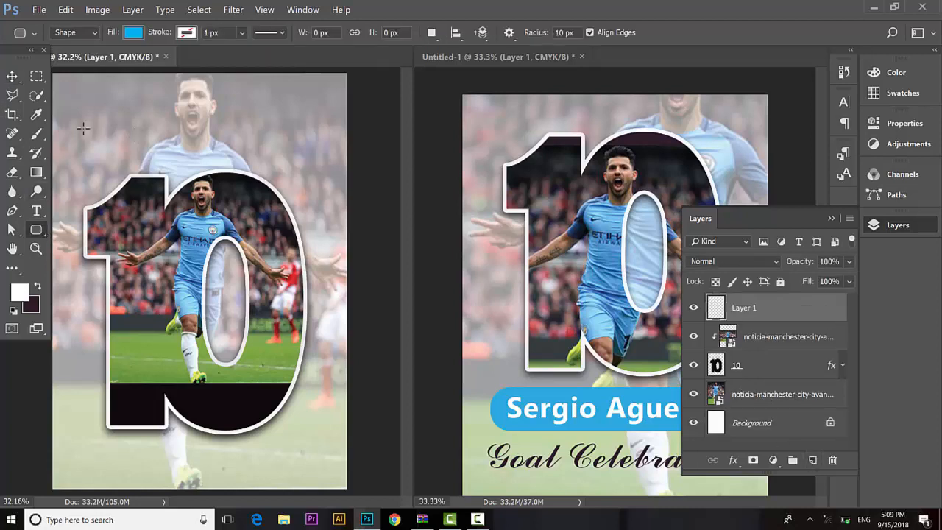
left_click_drag(83, 129, 277, 319)
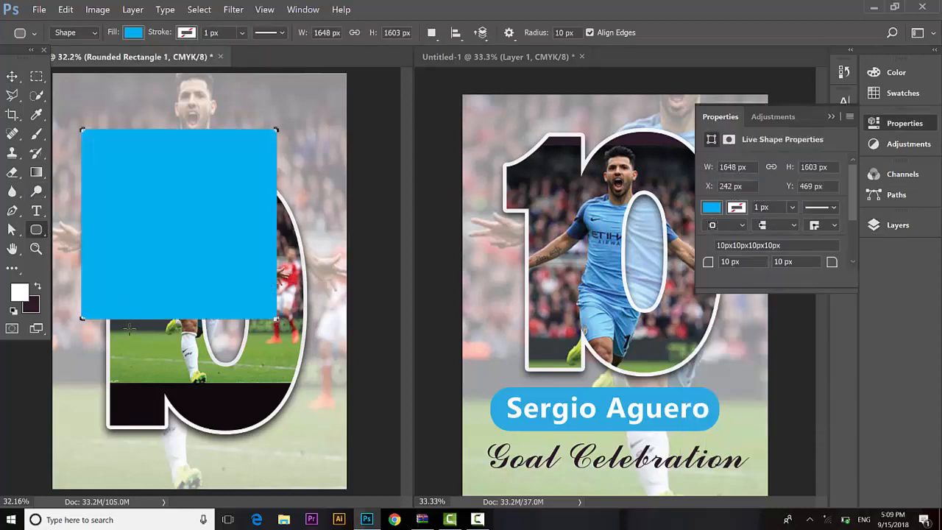
left_click_drag(108, 346, 310, 446)
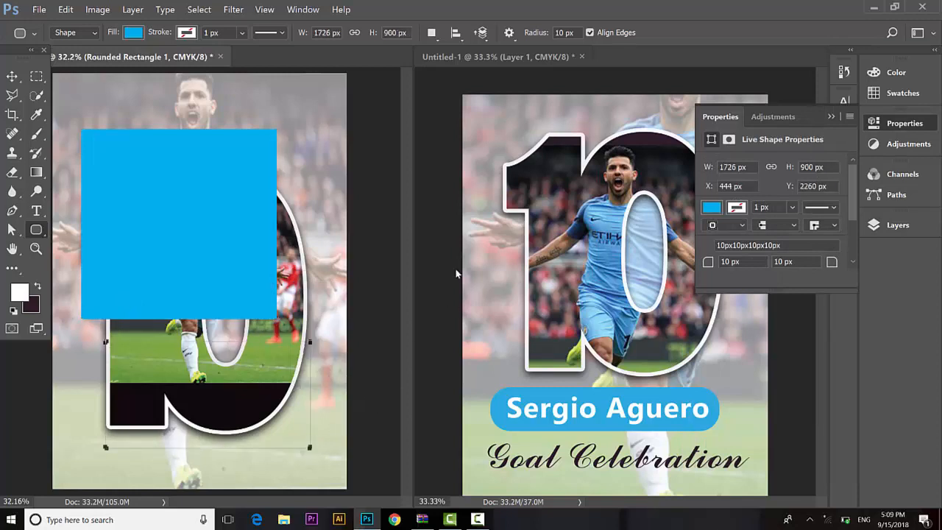
left_click(11, 76)
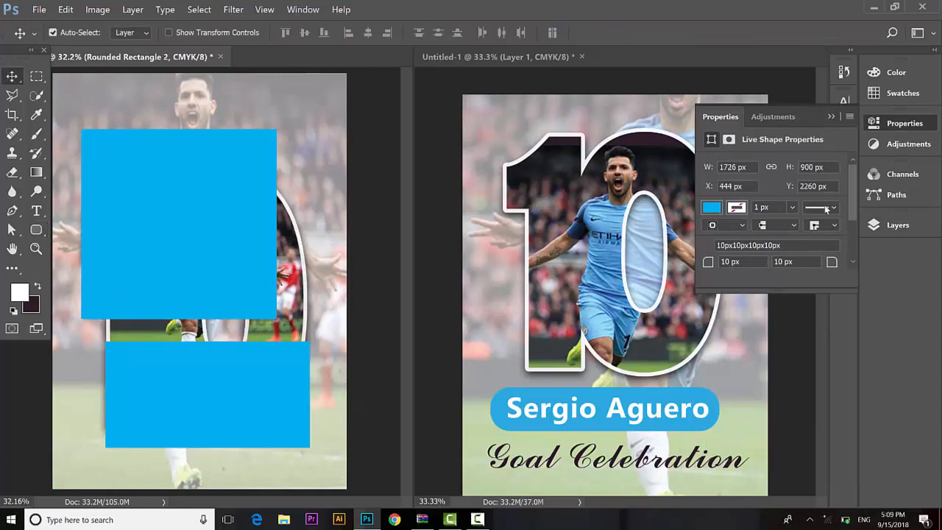
- Select Rounded Rectangle 2 in the layer list and move it up to overlap the larger rectangle
left_click(898, 225)
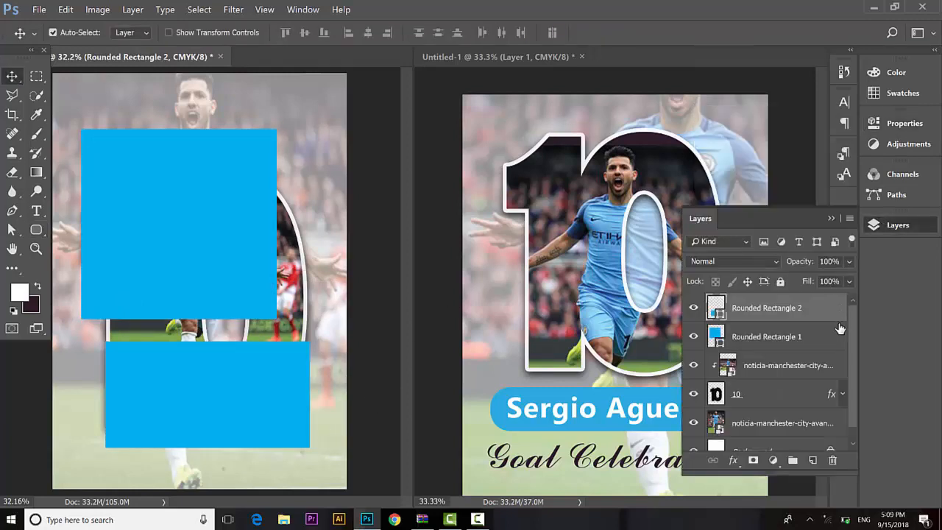
left_click(171, 256)
left_click(746, 311)
left_click(758, 334)
left_click(757, 318)
left_click_drag(210, 393, 212, 361)
- Change the fill of Rounded Rectangle 2 to a dark teal blue and move it further up over the larger rectangle
double_click(722, 310)
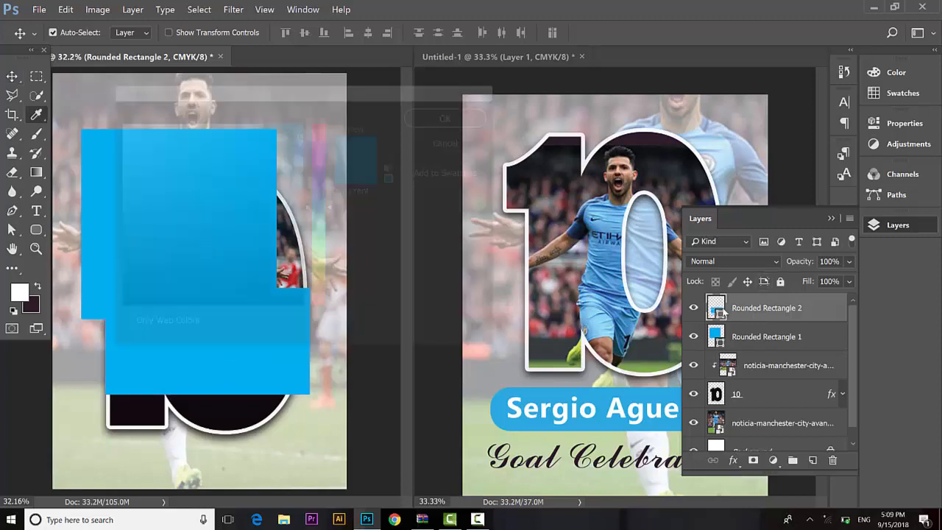
left_click(270, 252)
left_click(456, 113)
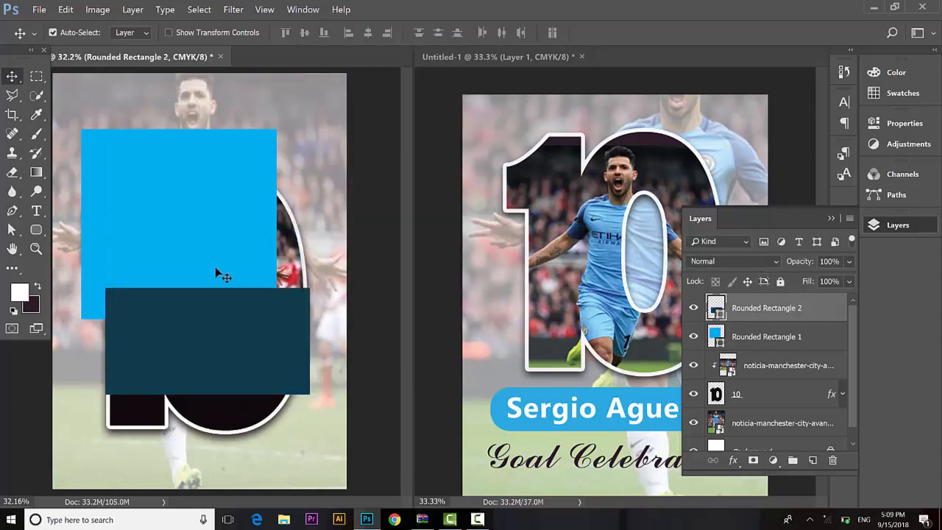
left_click_drag(192, 307, 185, 247)
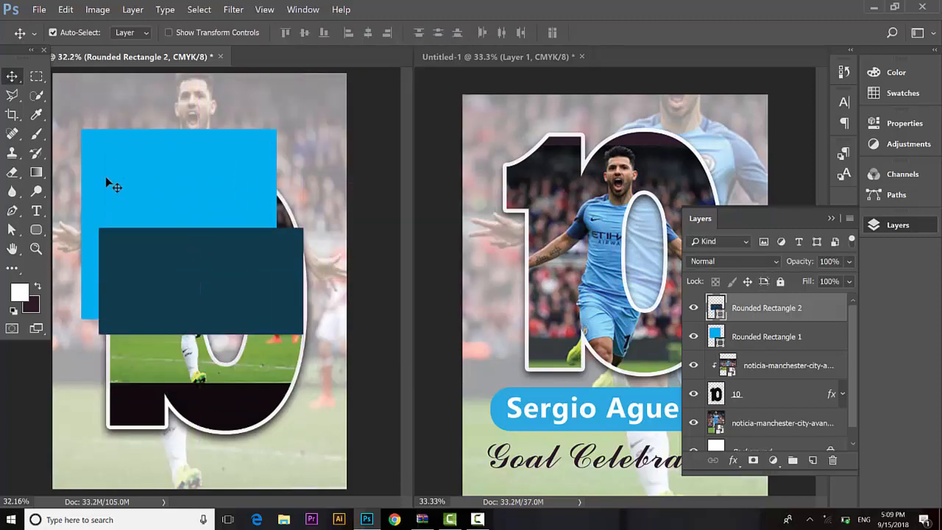
- Close the Untitled-1 reference document, discarding its unsaved changes
left_click(581, 56)
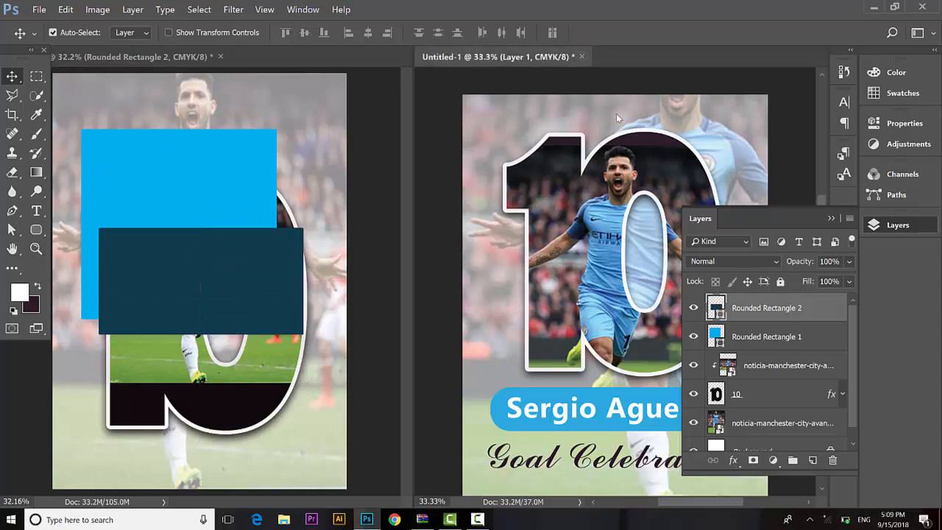
left_click(473, 207)
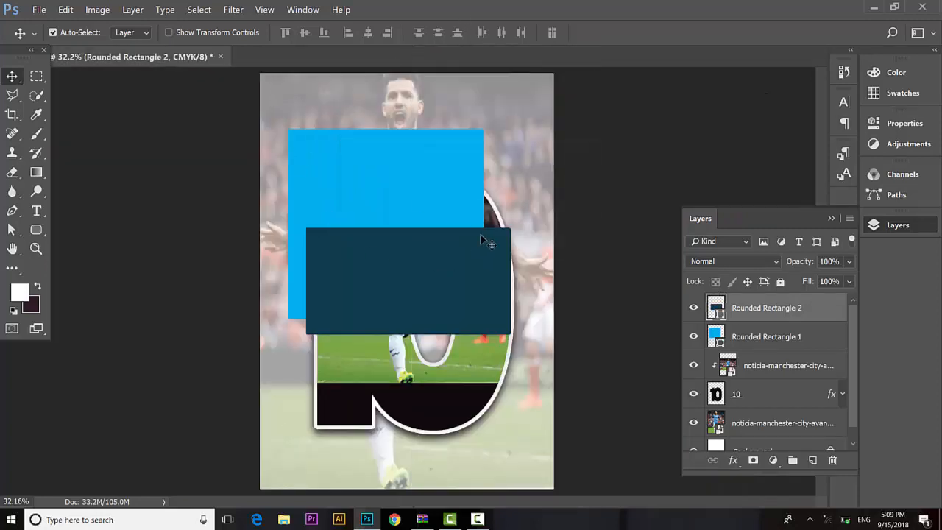
- Reposition both rectangles over the "10" so the dark one overlaps the lower-right part of the light blue one
left_click_drag(403, 287, 382, 315)
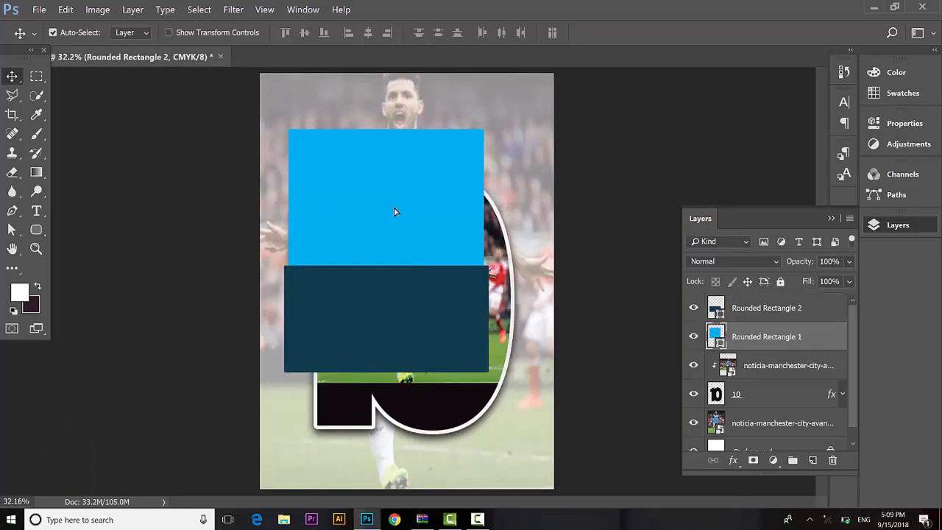
mouse_move(395, 210)
left_mouse_down()
mouse_move(393, 228)
mouse_move(403, 203)
left_mouse_up()
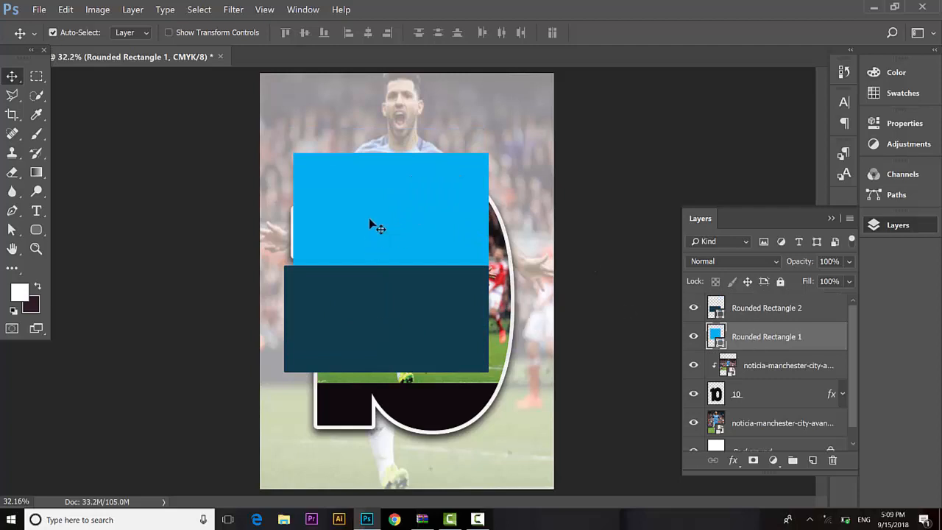
left_click(405, 296)
left_click_drag(405, 308, 436, 342)
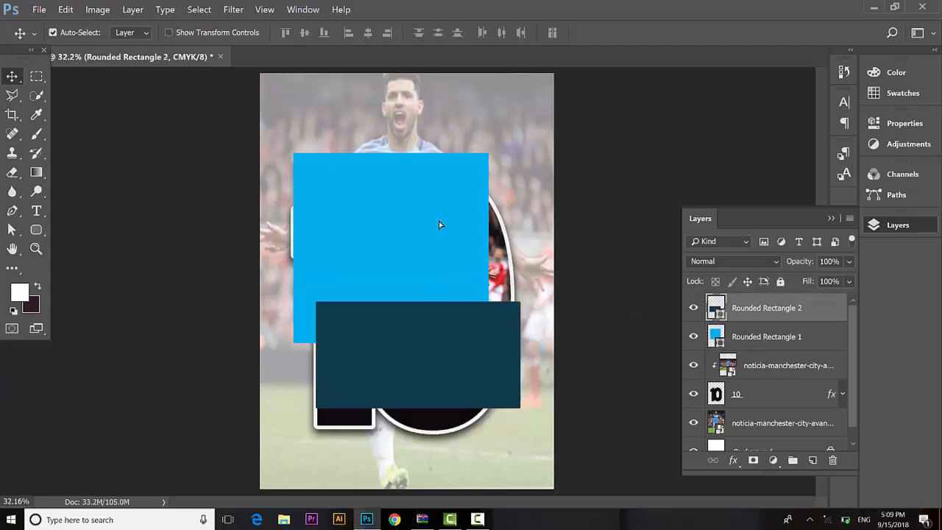
left_click_drag(439, 225, 429, 244)
left_click(437, 301)
mouse_move(436, 300)
left_mouse_down()
mouse_move(434, 275)
mouse_move(434, 292)
left_mouse_up()
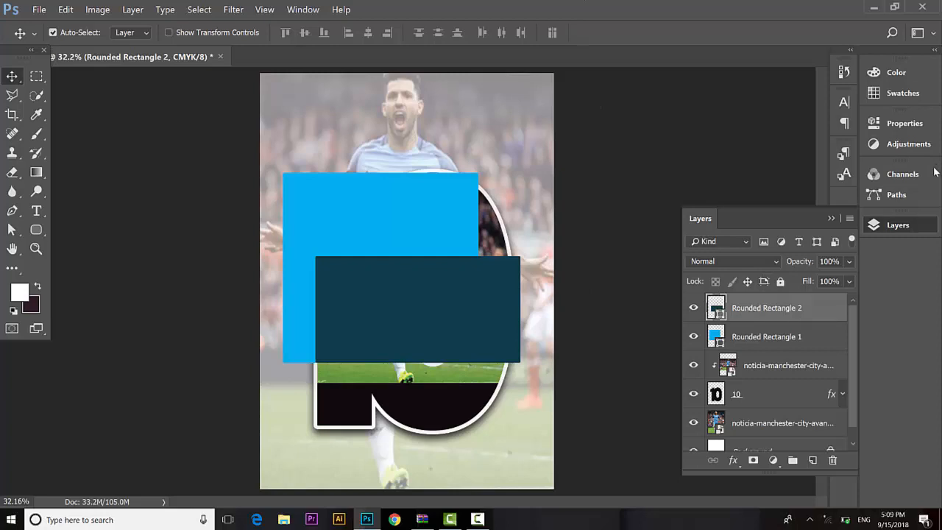
- Move Rounded Rectangle 2 below Rounded Rectangle 1 in the layer order and bring it back above it
left_click_drag(756, 310, 763, 359)
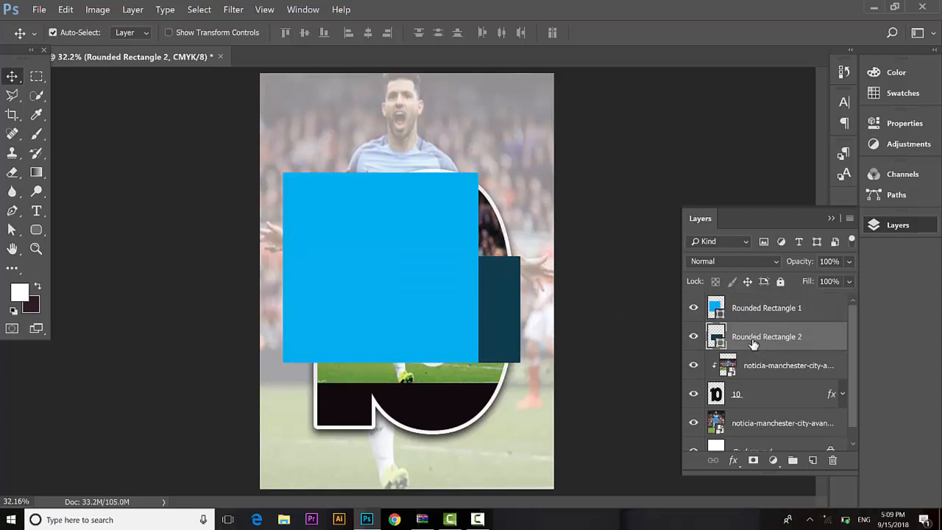
left_click_drag(753, 343, 743, 303)
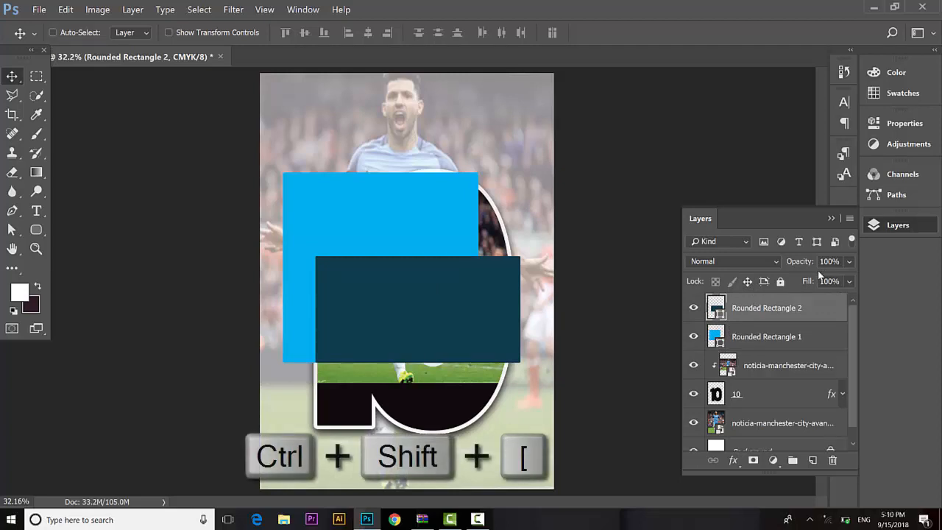
key("ctrl+shift+bracketleft")
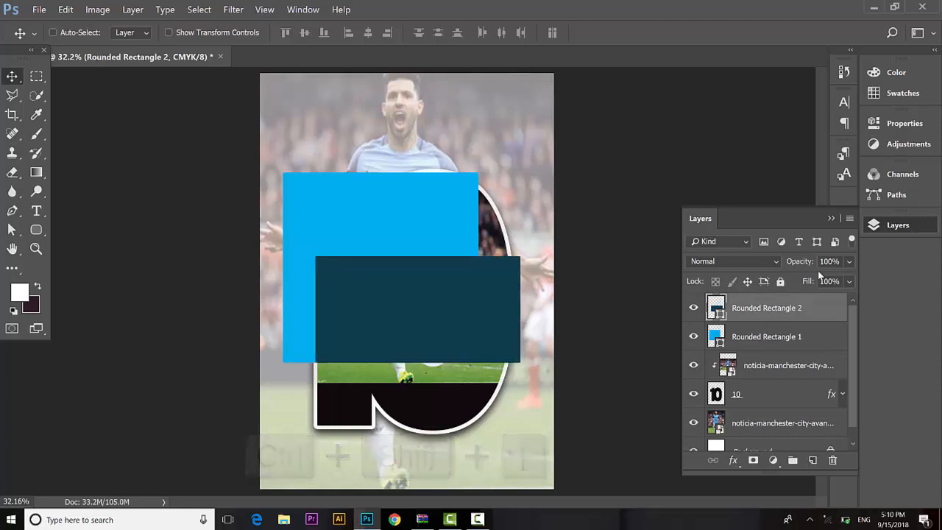
key("ctrl+bracketleft")
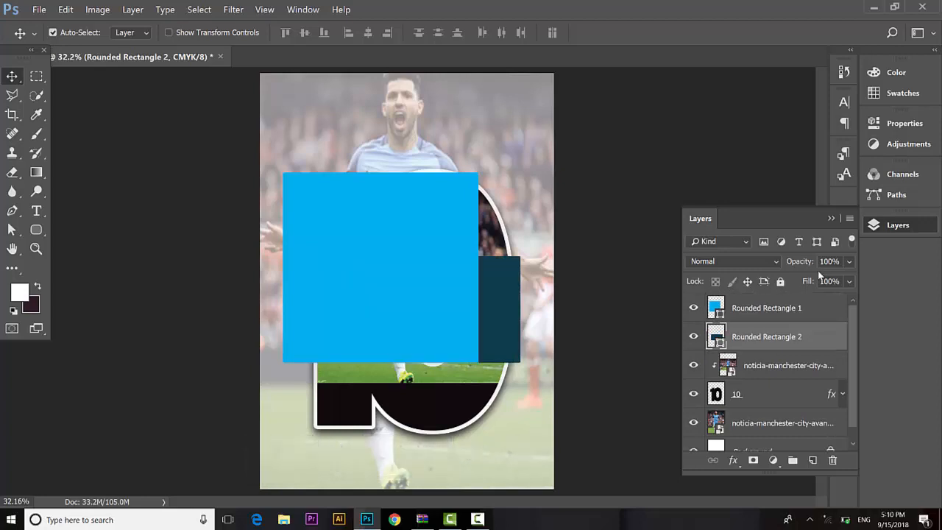
key("ctrl+bracketright")
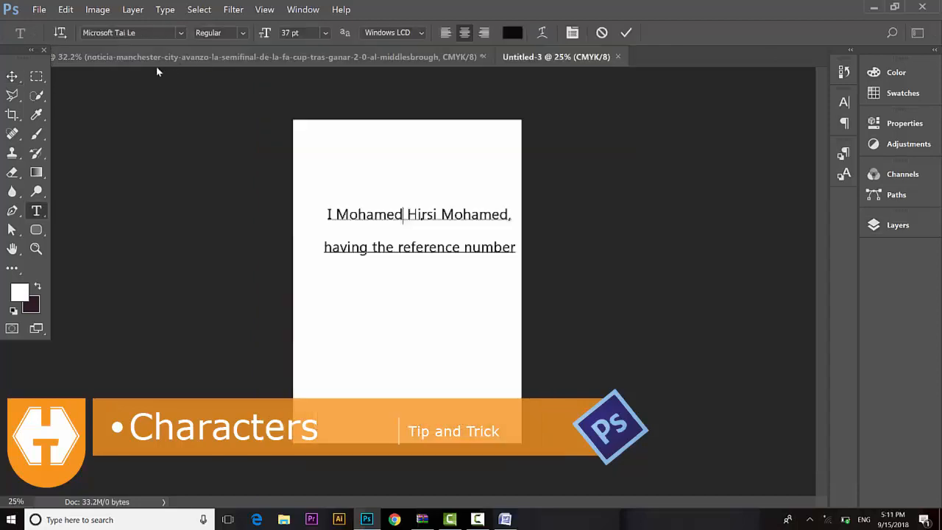
- Commit the two-line text in Untitled-3 and move it up so it sits centred across the upper part of the page
left_click(9, 78)
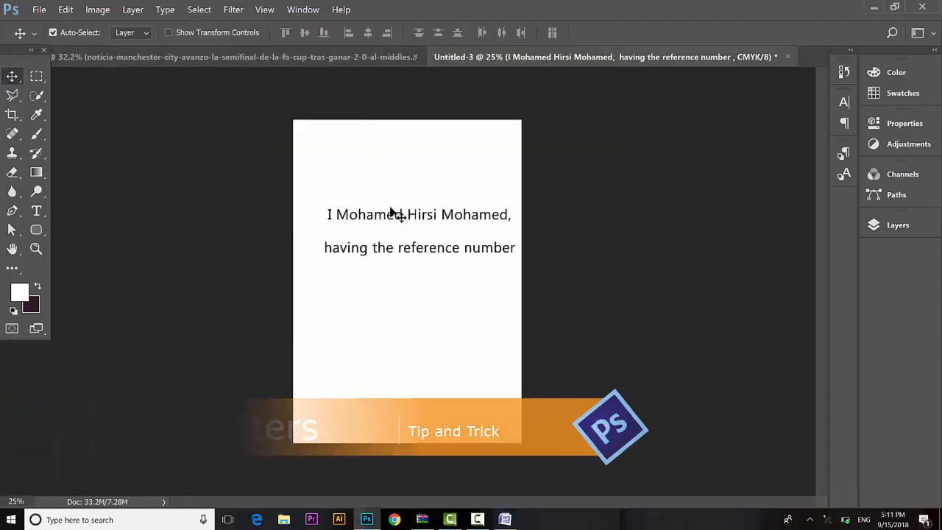
left_click_drag(391, 214, 379, 179)
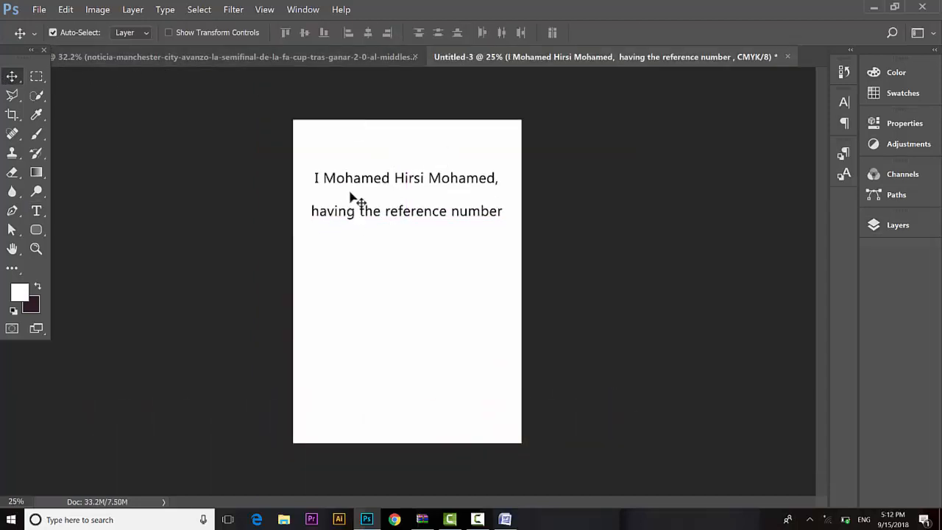
- Select both lines of the text for editing and display their character formatting settings
left_click(36, 211)
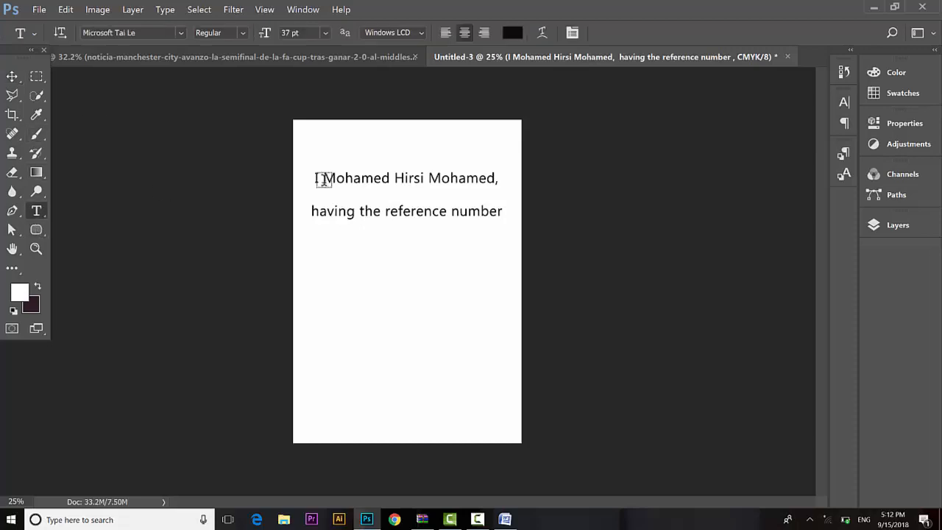
left_click(394, 178)
left_click_drag(501, 213, 296, 177)
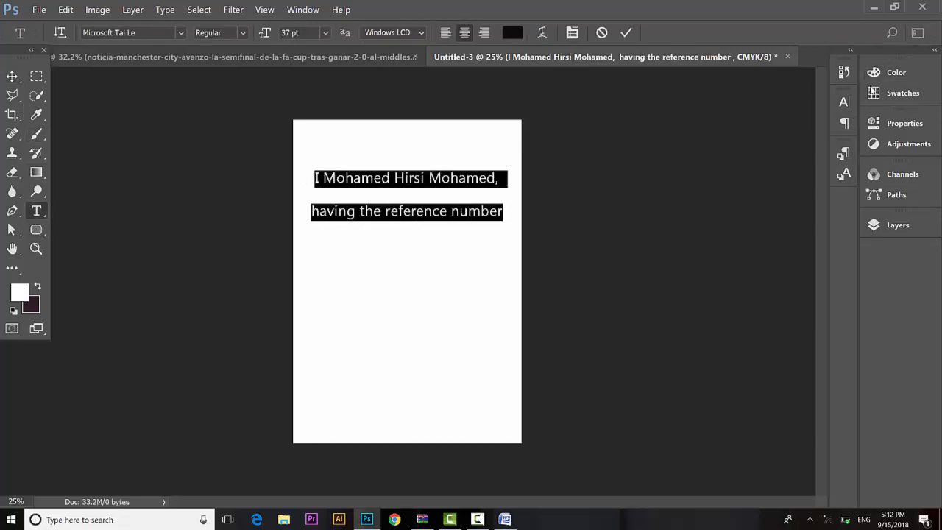
left_click(844, 101)
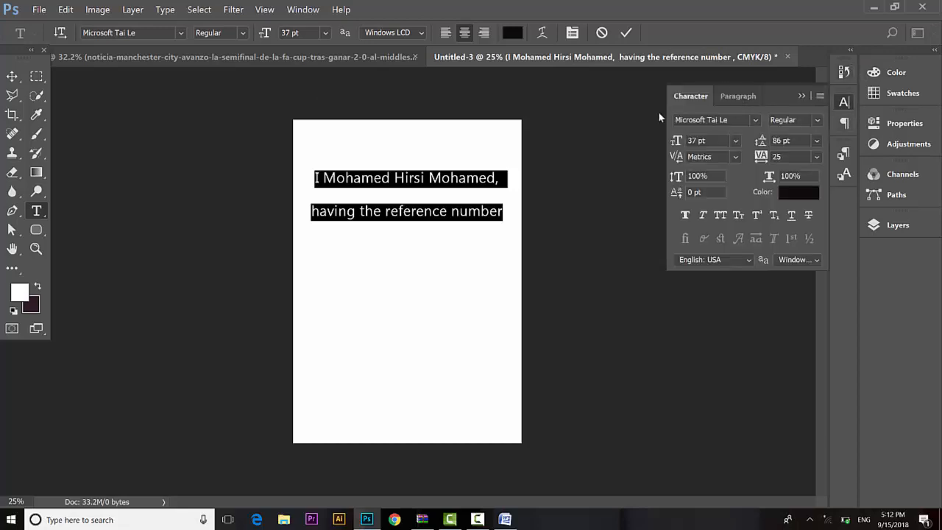
left_click(263, 10)
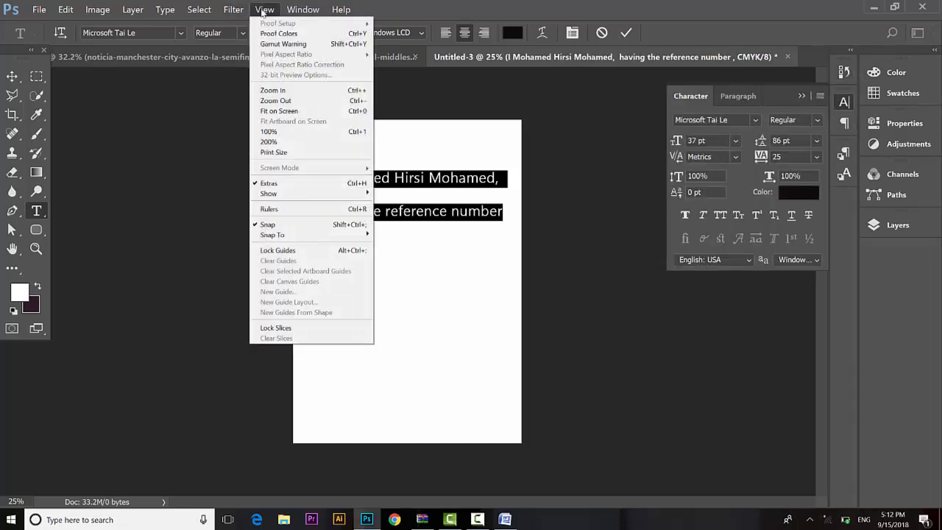
mouse_move(302, 10)
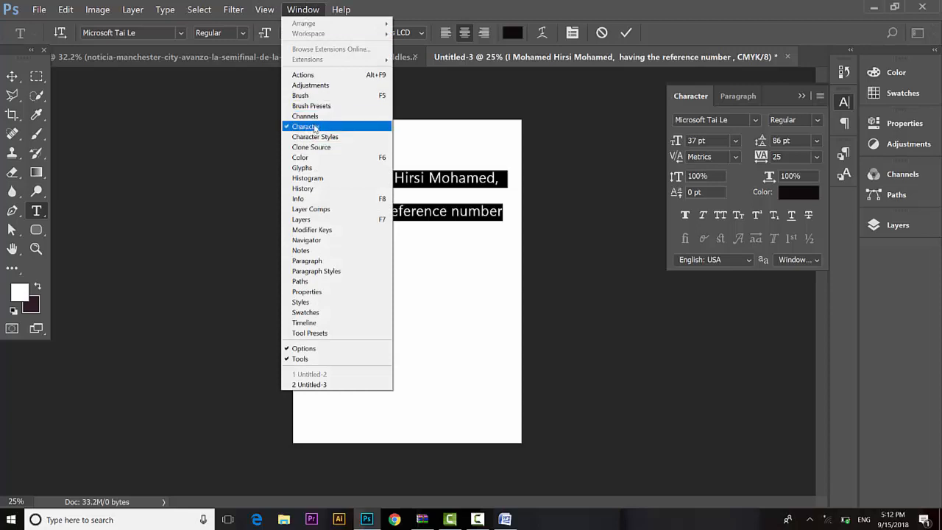
left_click(736, 95)
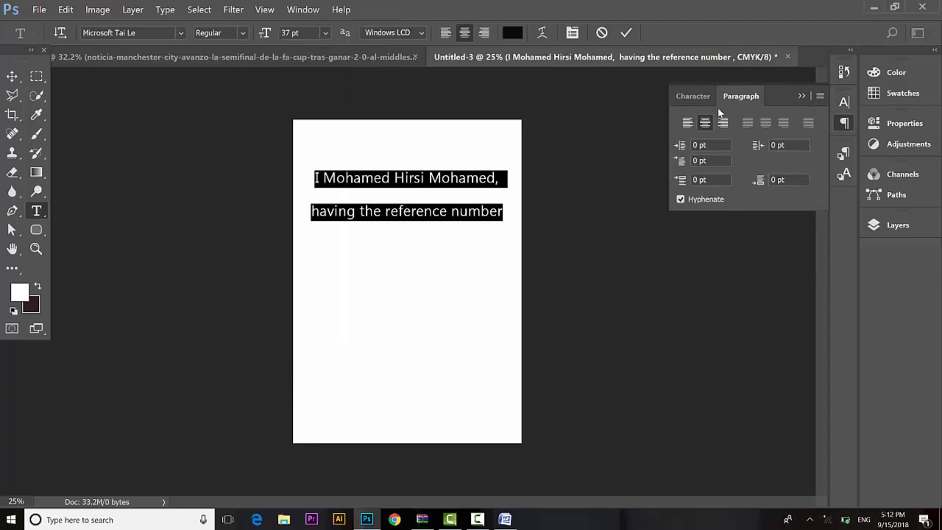
left_click(691, 97)
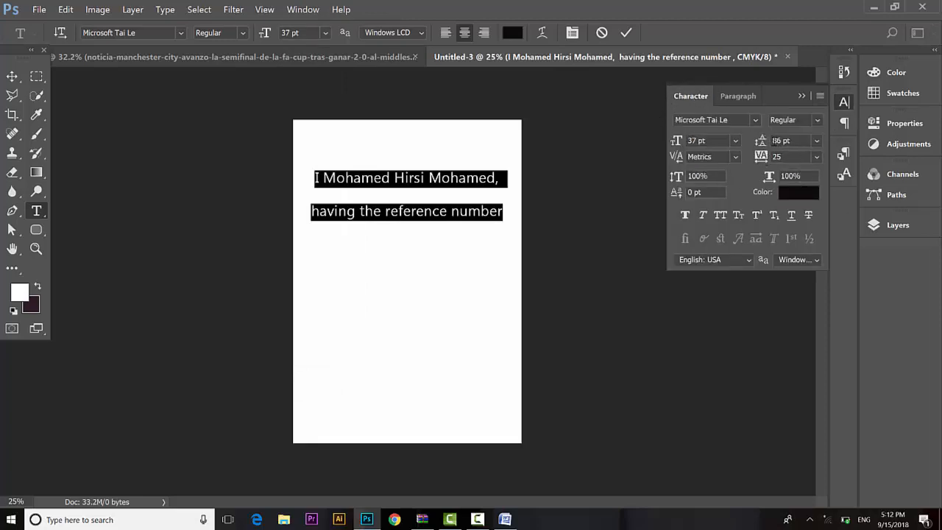
- Set the two-line text to a 40 pt font size with 58 pt leading and a tracking of 50
left_click_drag(762, 144, 677, 143)
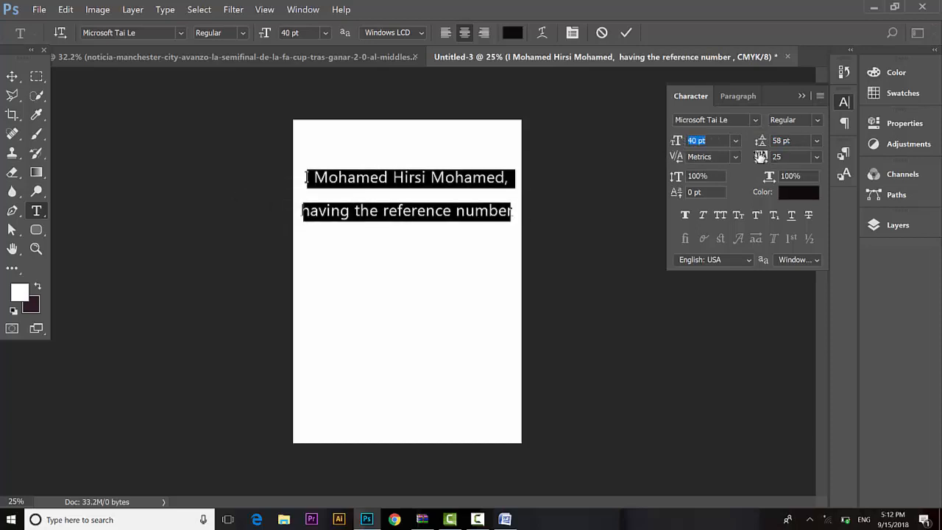
mouse_move(760, 155)
left_mouse_down()
mouse_move(801, 158)
mouse_move(772, 157)
left_mouse_up()
left_click(434, 181)
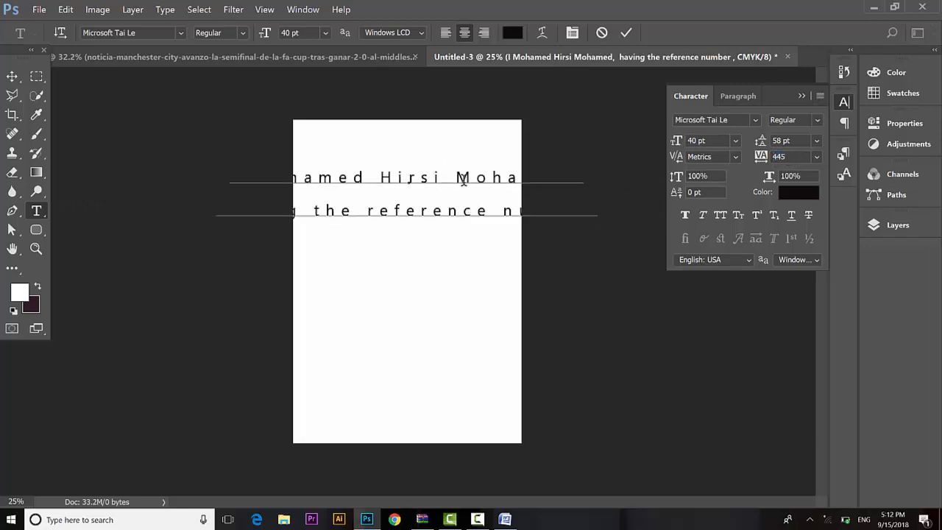
key("ctrl+a")
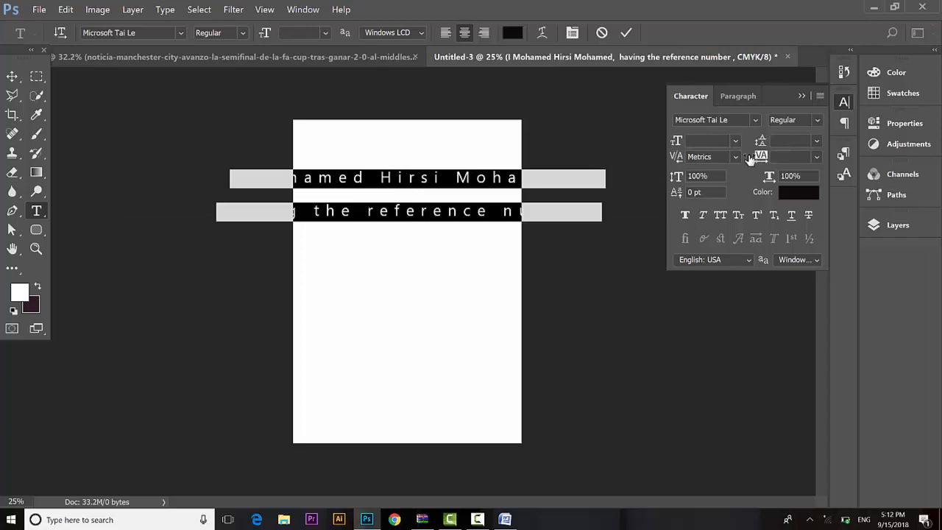
left_click(816, 156)
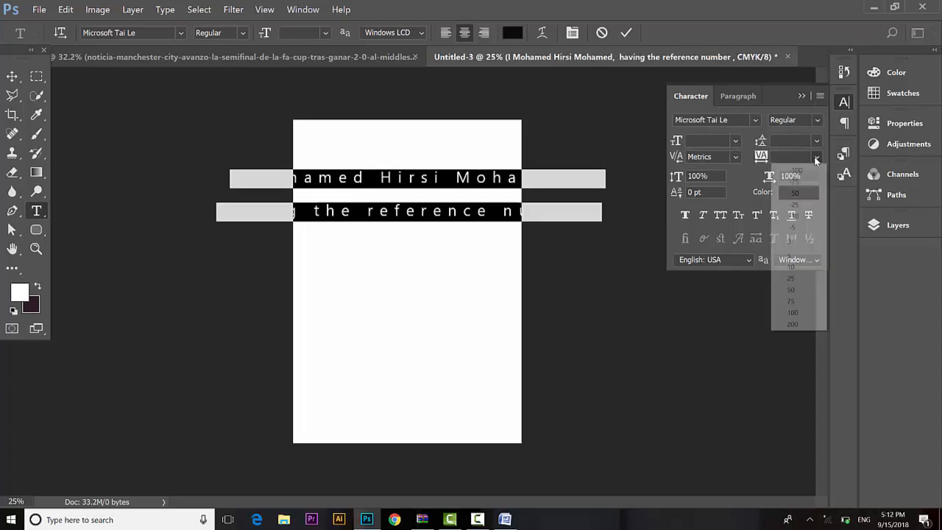
left_click(799, 289)
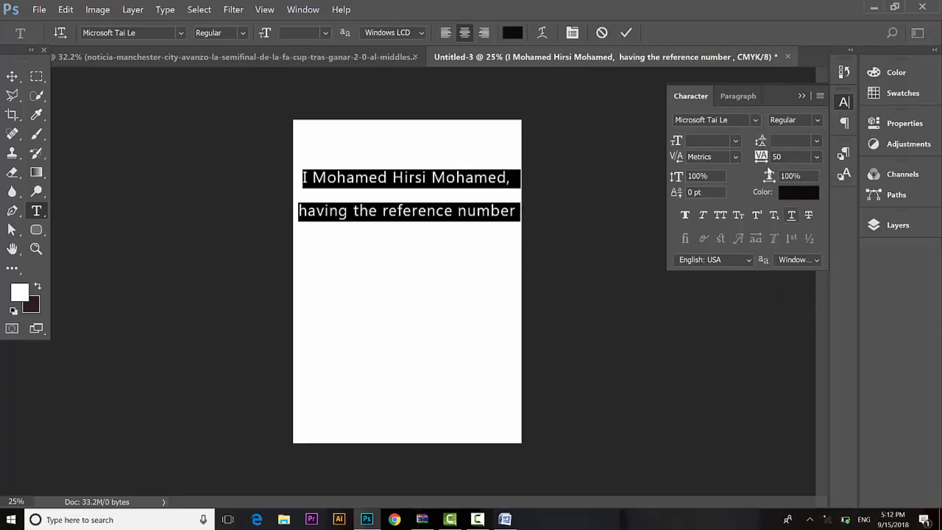
- Change the colour of the selected two-line text to a medium blue
left_click(795, 195)
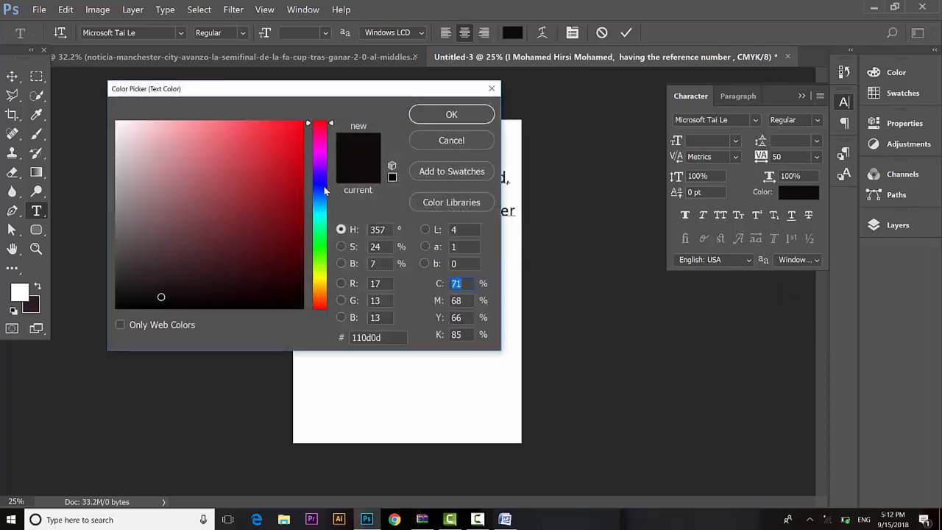
left_click(324, 191)
left_click(259, 185)
left_click(451, 114)
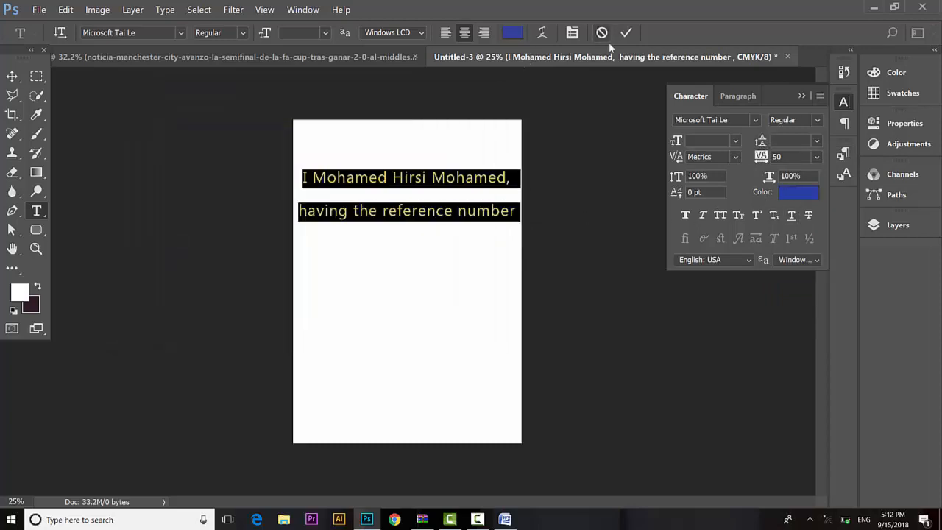